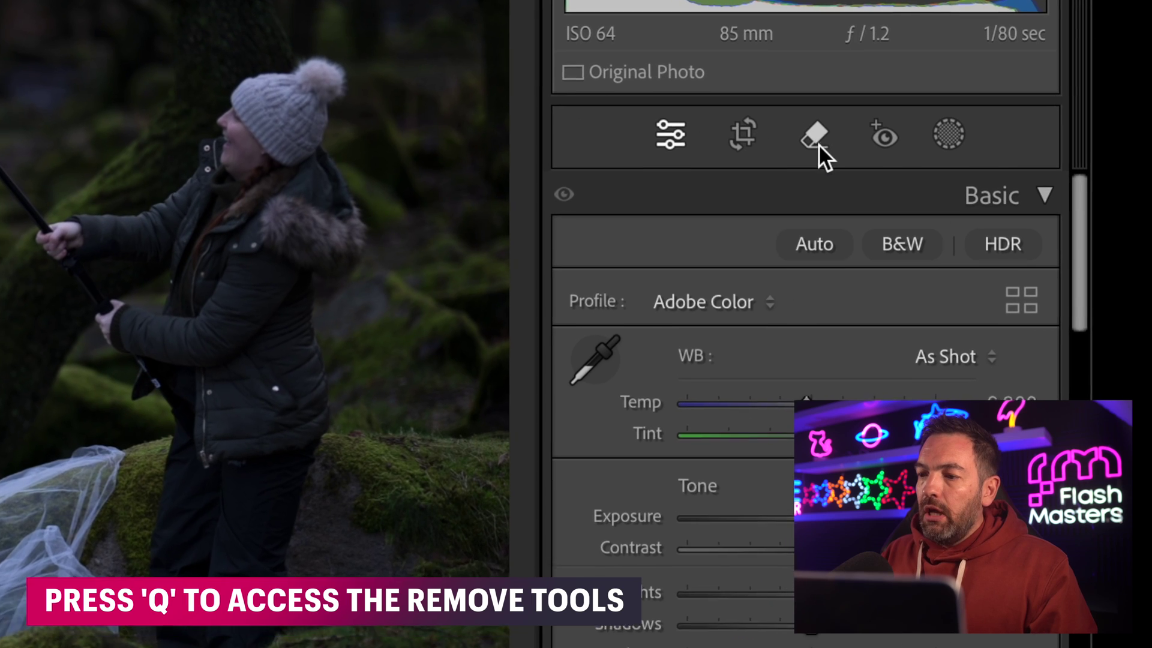
Step: Activate the Remove tool in Remove mode with Generative AI enabled
click(817, 144)
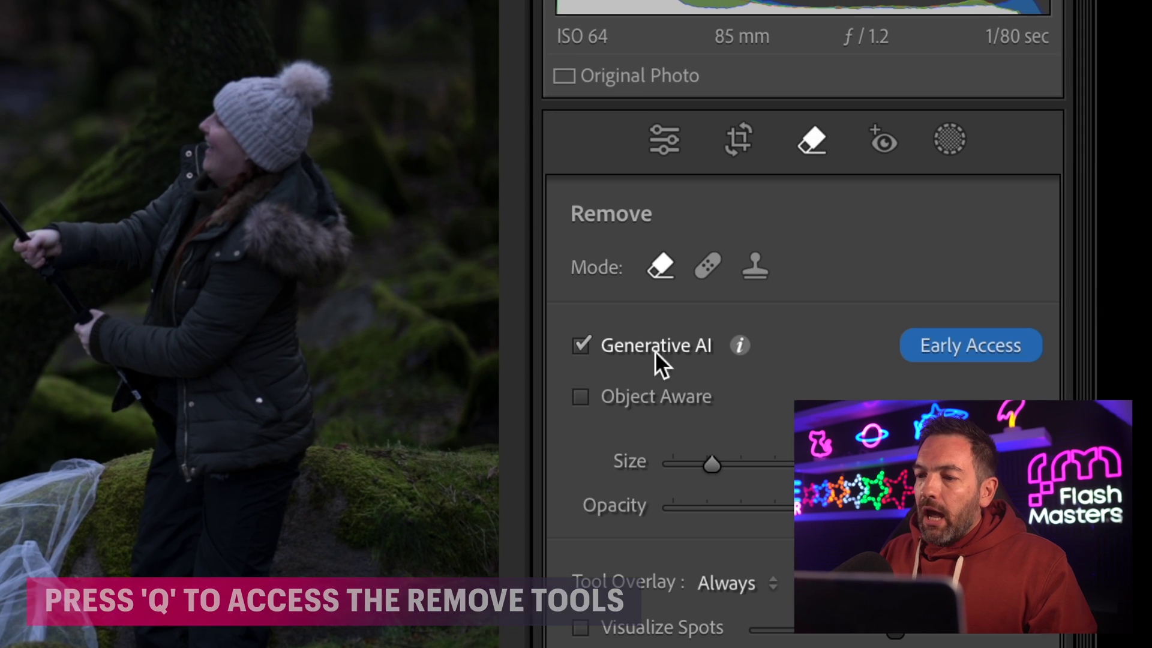
click(582, 348)
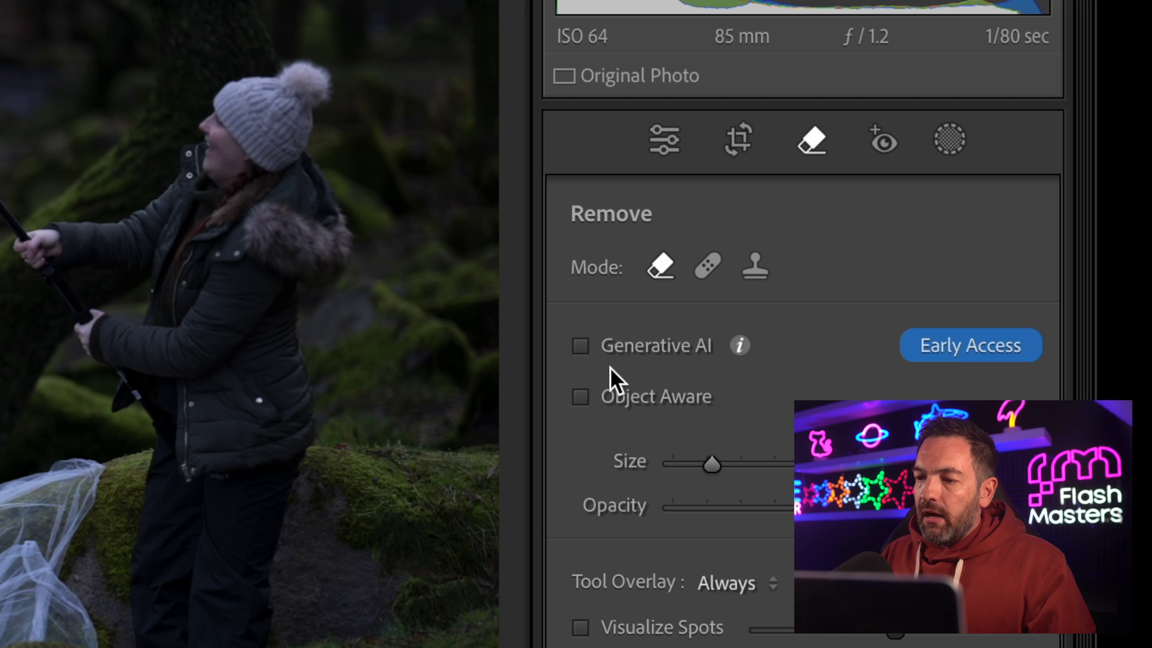
click(582, 346)
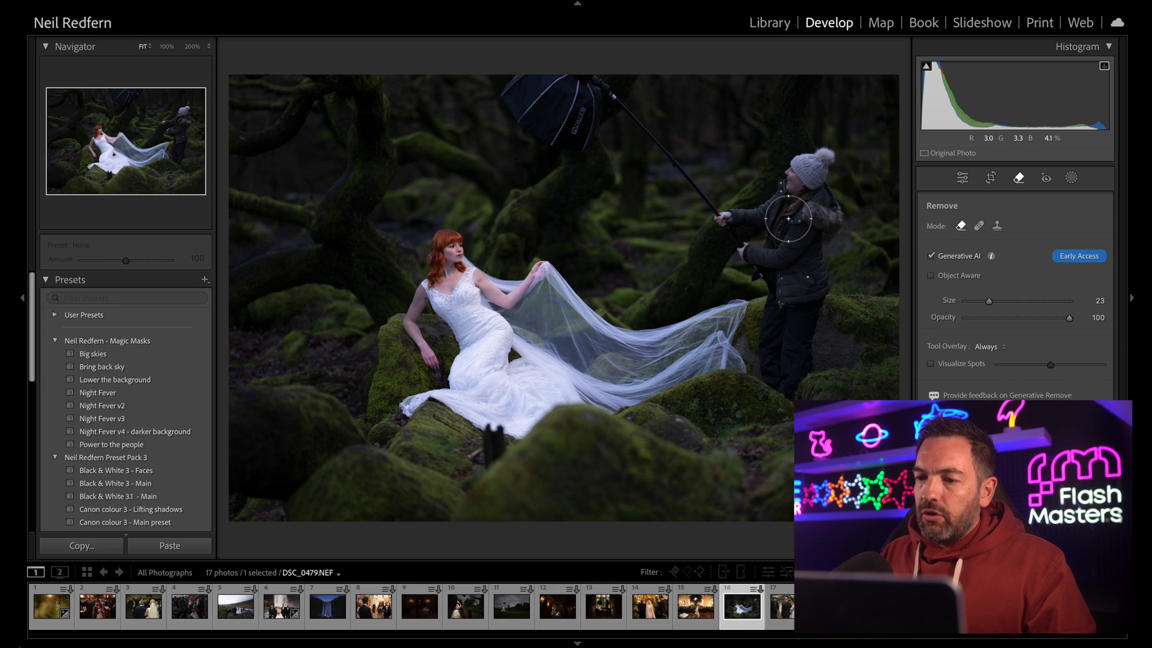
Step: Mask the assistant, light pole and softbox above the reclining bride and apply the generative removal
drag(788, 218, 816, 162)
mouse_move(767, 213)
mouse_down()
mouse_move(729, 231)
mouse_move(762, 272)
mouse_move(767, 333)
mouse_move(782, 367)
mouse_move(798, 373)
mouse_move(806, 251)
mouse_move(826, 205)
mouse_move(833, 252)
mouse_up()
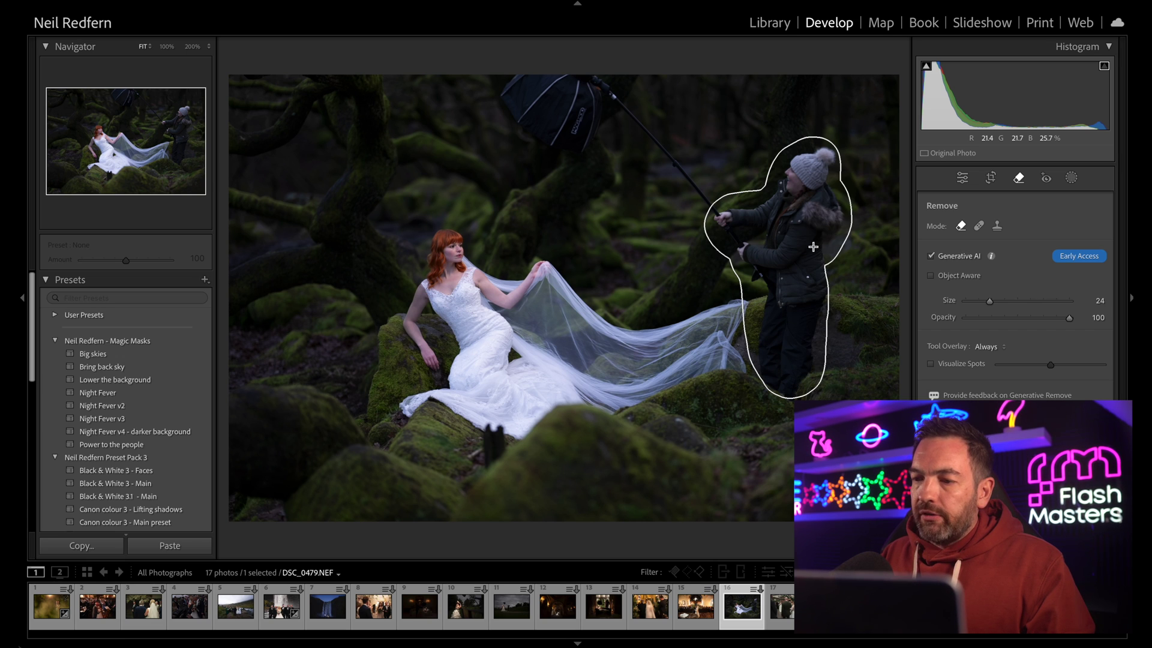
mouse_move(754, 216)
mouse_down()
mouse_move(723, 216)
mouse_move(605, 89)
mouse_move(510, 117)
mouse_move(576, 138)
mouse_up()
scroll(784, 246, up, 3)
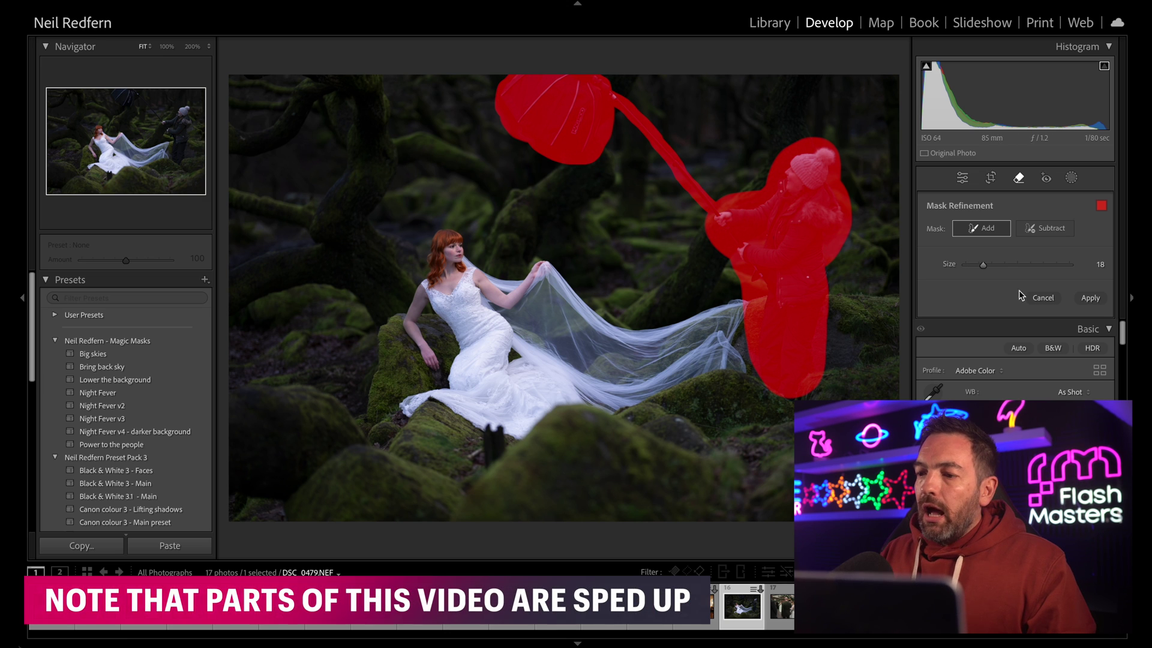
click(1090, 299)
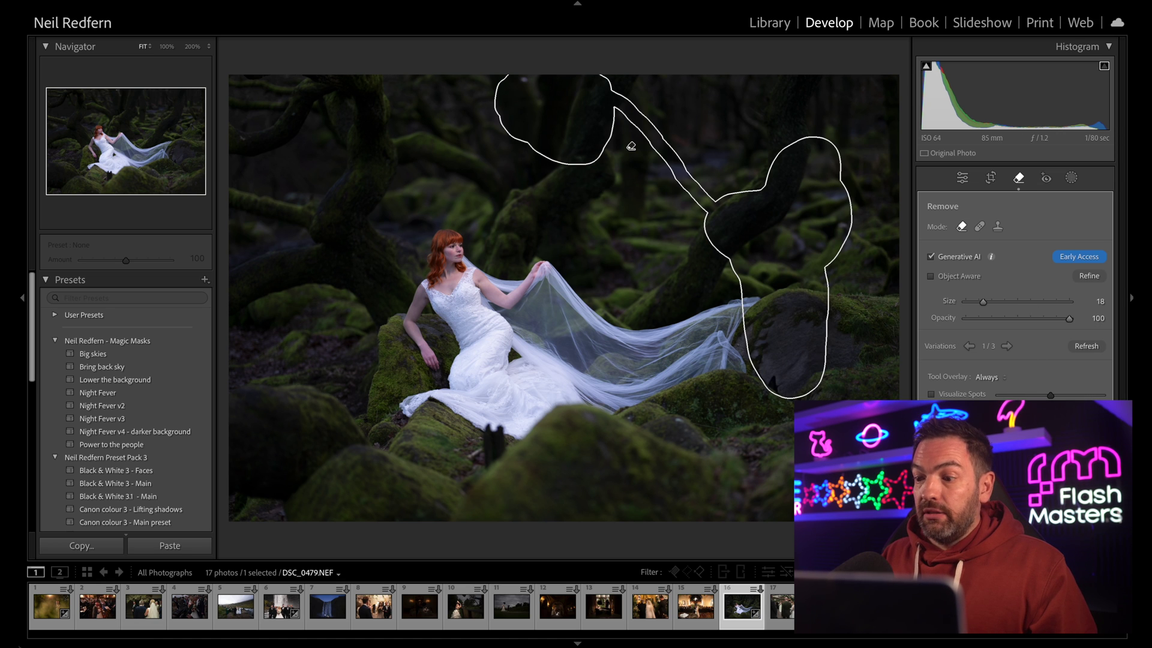
key(q)
Step: Examine the areas where the assistant and softbox stood at 100%, comparing before and after
click(820, 246)
drag(820, 247, 653, 267)
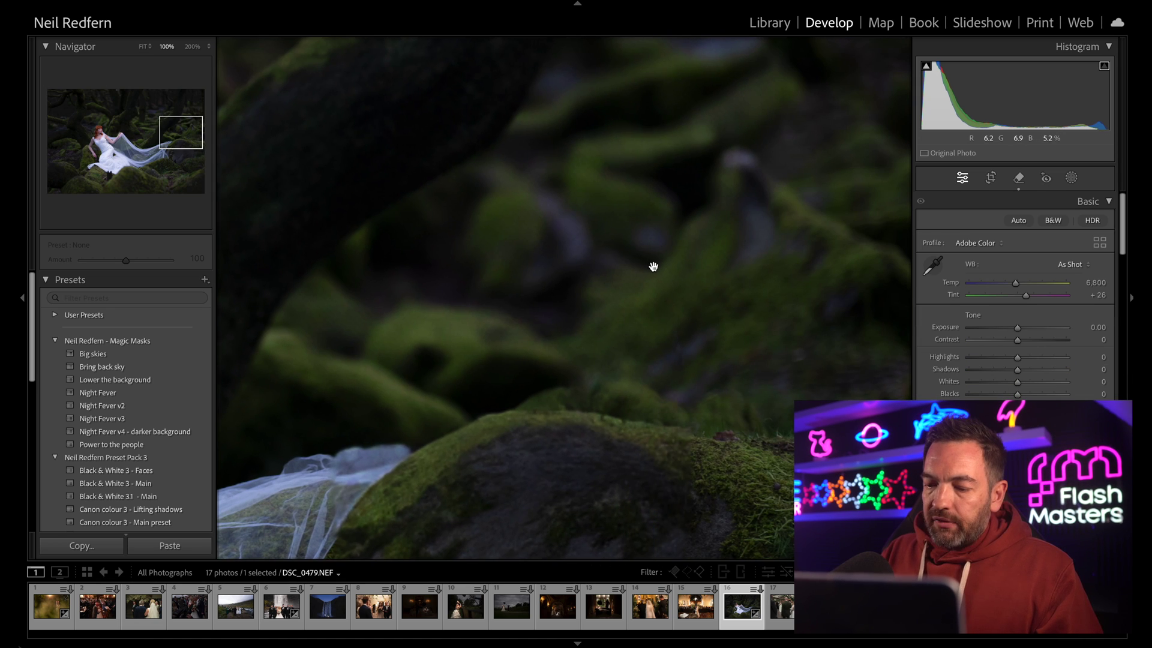
key(backslash)
key(backslash)
key(backslash)
key(backslash)
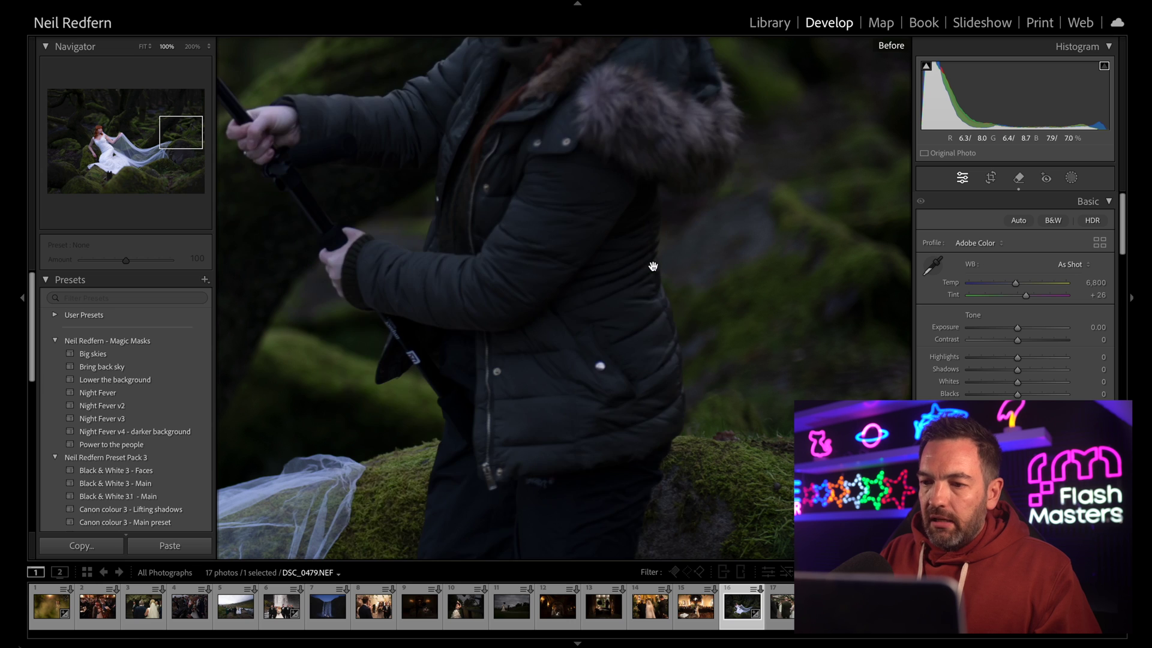
key(backslash)
key(backslash)
key(backslash)
click(652, 264)
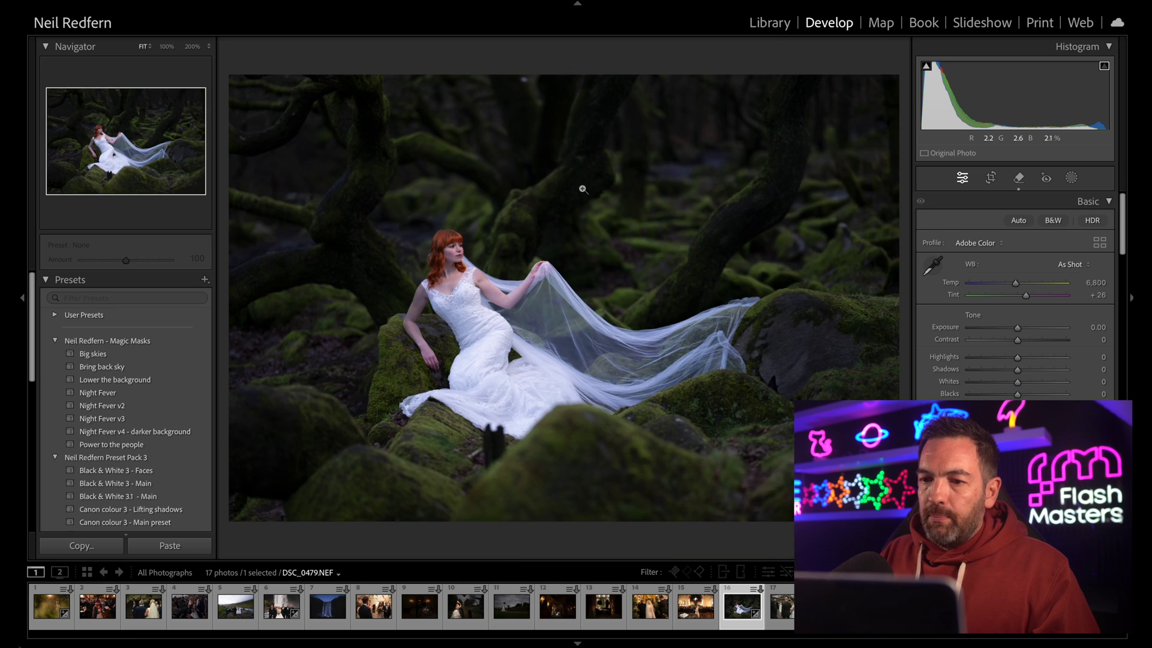
click(527, 128)
click(527, 128)
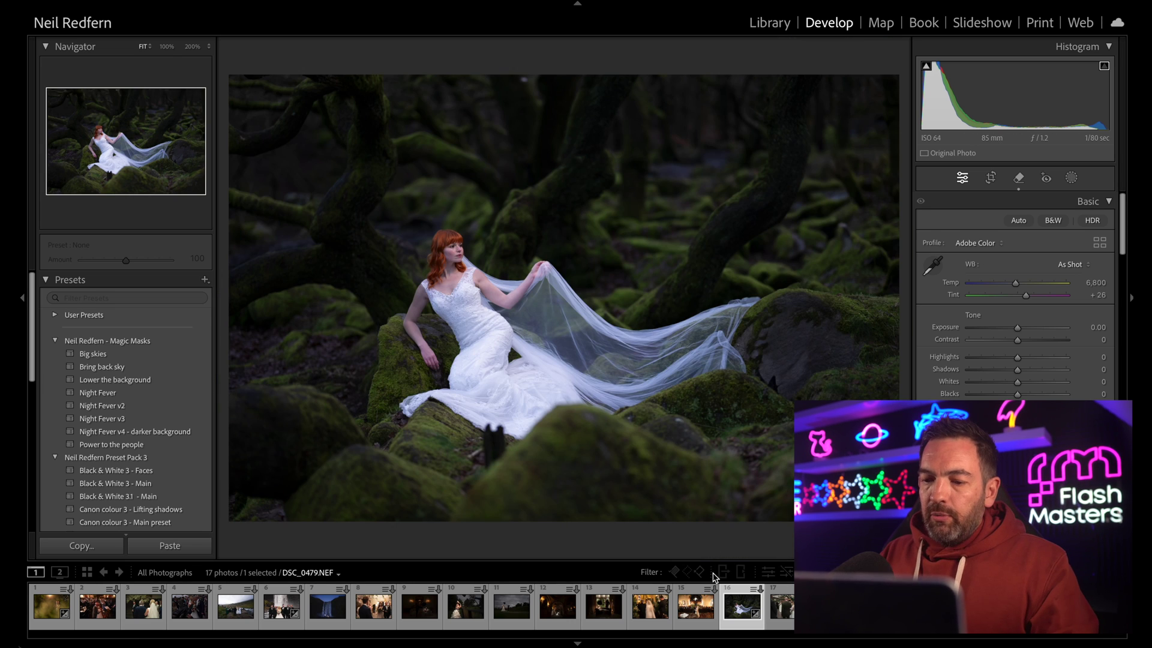
Step: Open NR300241.ARW and paint a generative removal mask over the photographer in black and the neon sign beside him
click(783, 607)
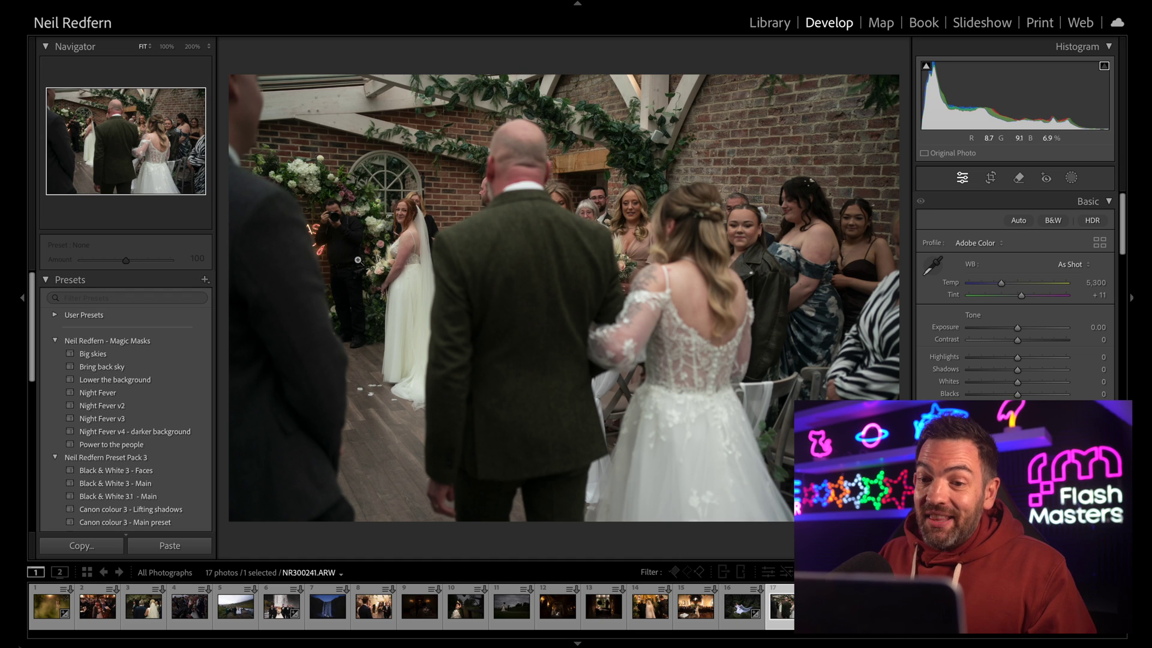
click(327, 226)
drag(372, 256, 500, 193)
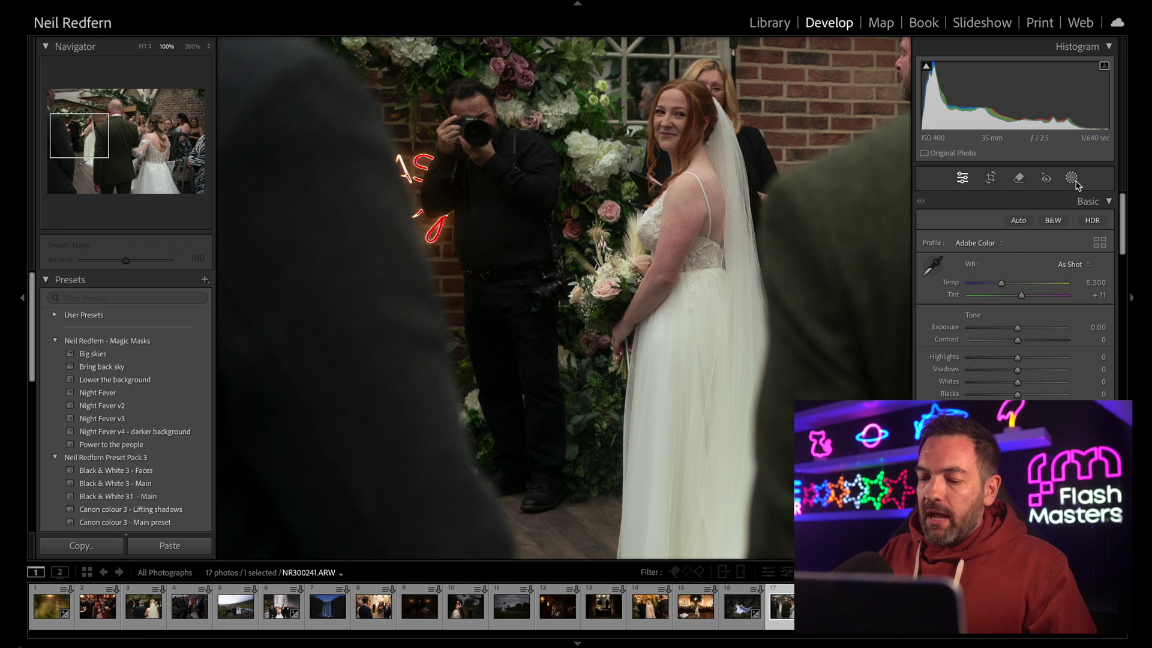
key(q)
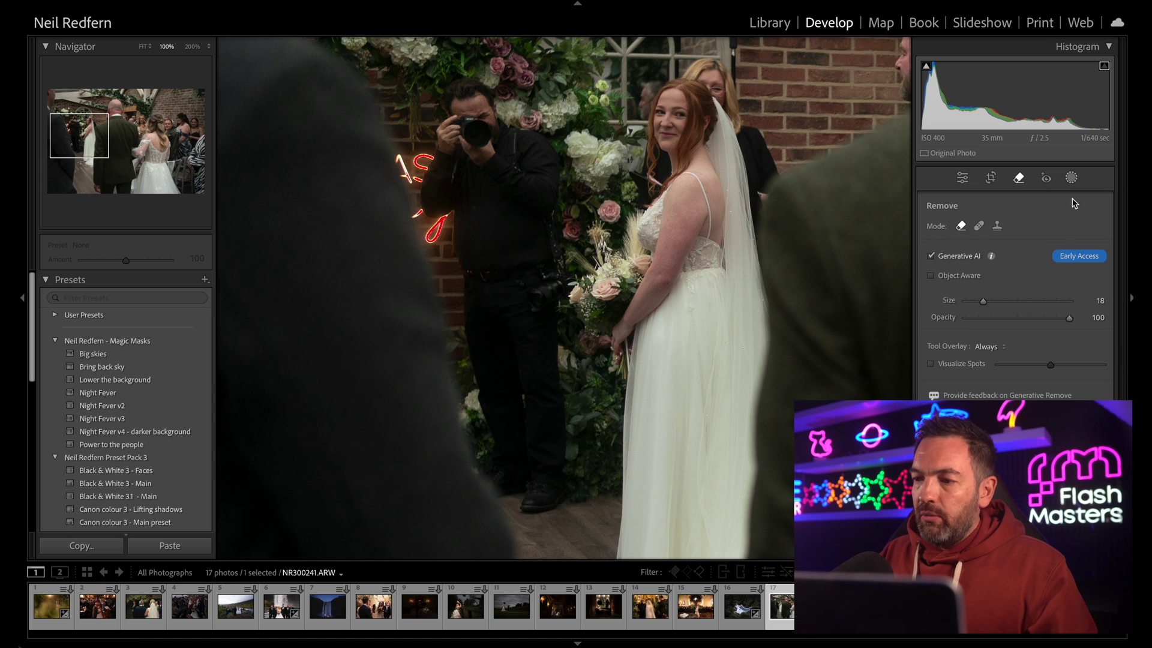
mouse_move(546, 198)
mouse_down()
mouse_move(451, 107)
mouse_move(431, 164)
mouse_move(401, 178)
mouse_move(453, 200)
mouse_move(486, 404)
mouse_move(510, 478)
mouse_move(531, 501)
mouse_move(587, 450)
mouse_move(517, 438)
mouse_move(506, 249)
mouse_move(518, 418)
mouse_up()
mouse_move(545, 322)
mouse_down()
mouse_move(526, 240)
mouse_move(532, 301)
mouse_move(536, 175)
mouse_move(541, 282)
mouse_move(475, 119)
mouse_move(469, 210)
mouse_move(500, 209)
mouse_move(489, 294)
mouse_move(451, 175)
mouse_move(442, 208)
mouse_up()
Step: Subtract the stray areas beside the bride and over the foreground man's suit from the mask, and apply the removal
click(1050, 232)
mouse_move(599, 480)
mouse_down()
mouse_move(617, 408)
mouse_move(644, 449)
mouse_up()
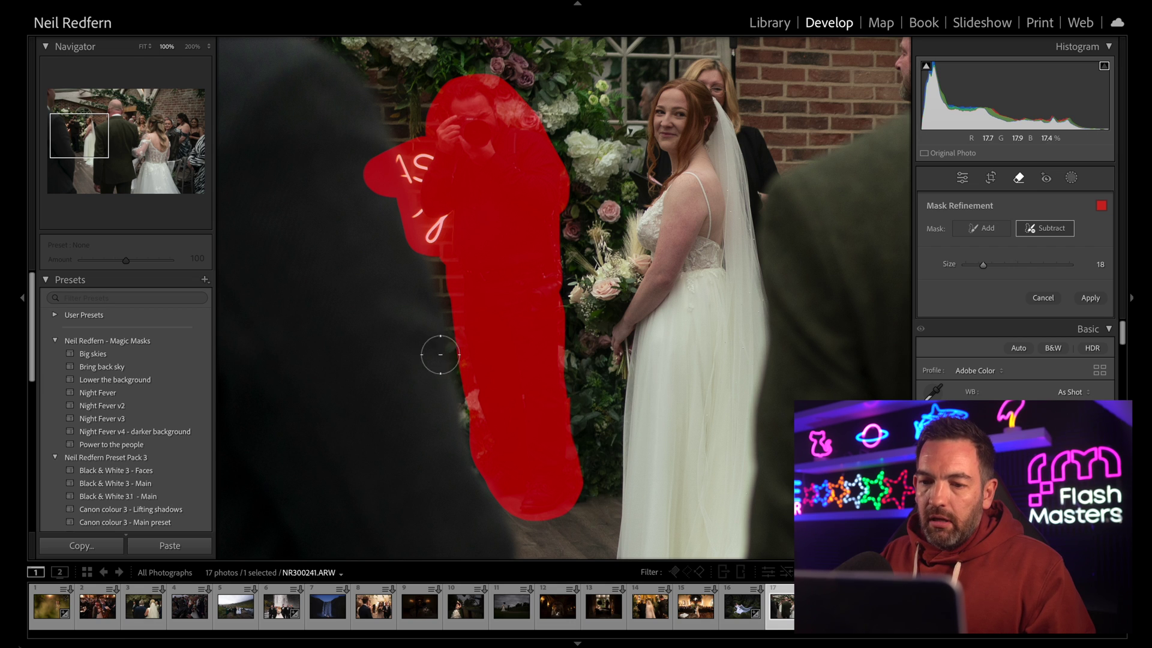
mouse_move(401, 246)
mouse_down()
mouse_move(363, 199)
mouse_move(363, 172)
mouse_move(386, 245)
mouse_move(376, 174)
mouse_up()
click(977, 228)
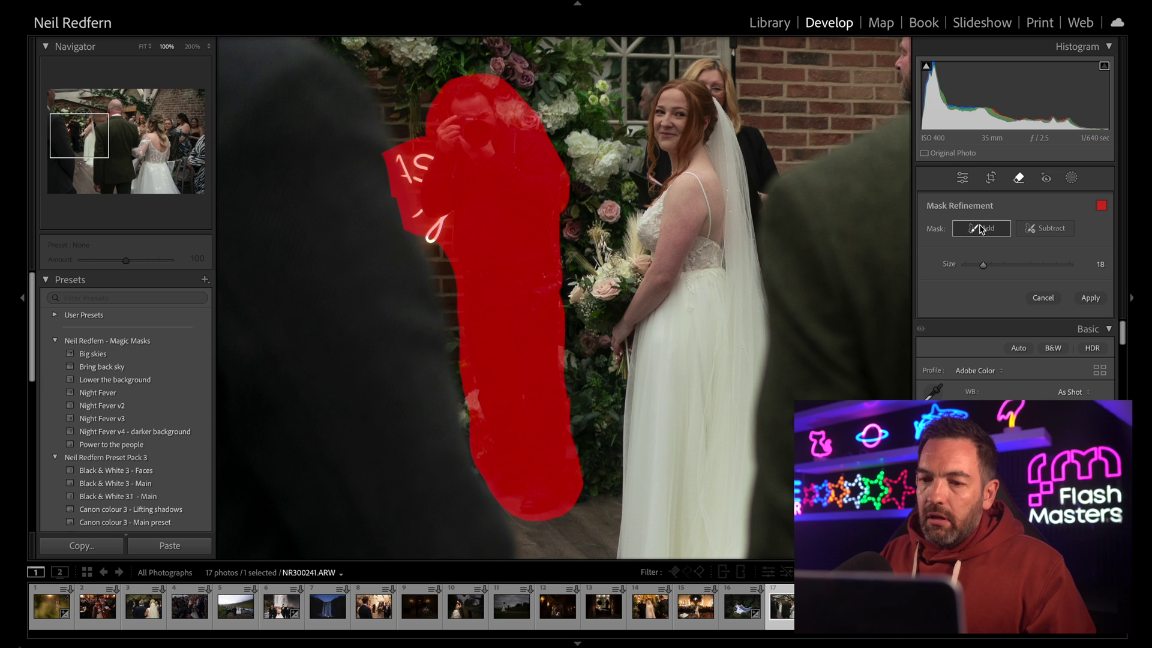
click(1091, 297)
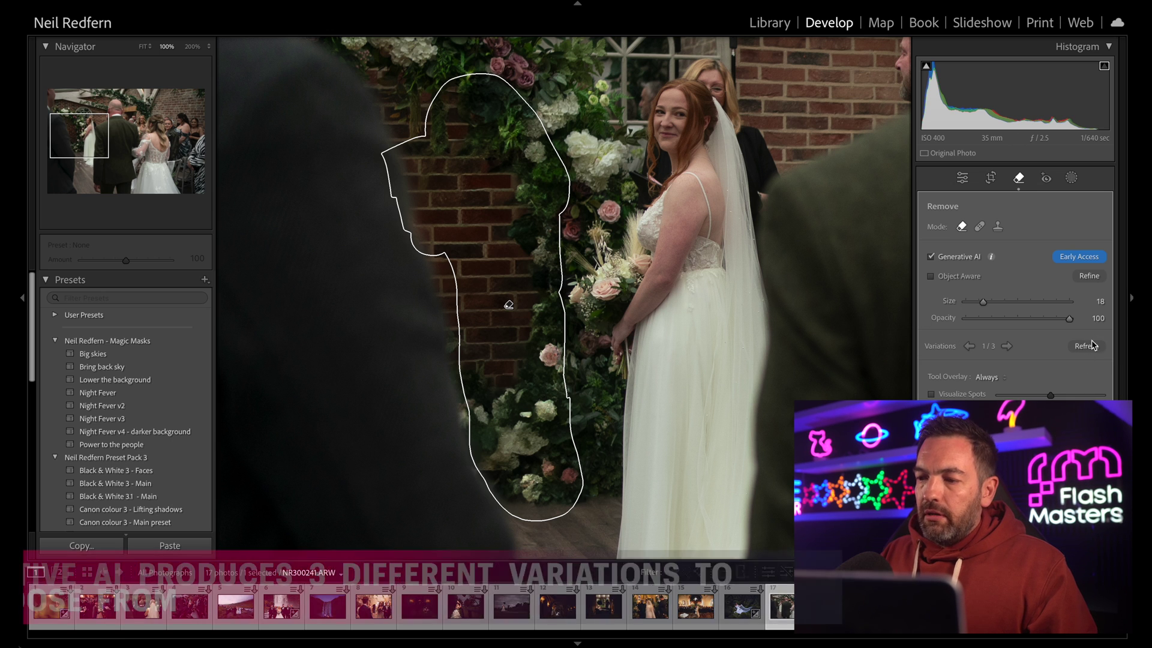
Step: Compare the generated variations for the removed photographer and return to variation 1 of 3
click(1007, 346)
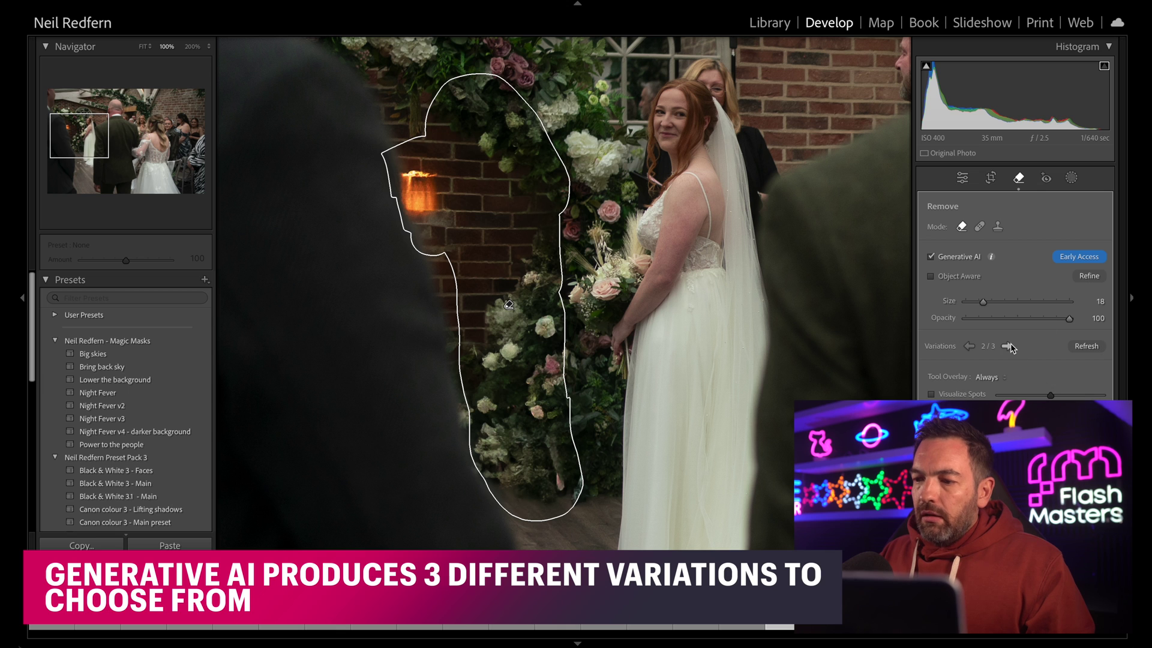
click(969, 346)
click(970, 346)
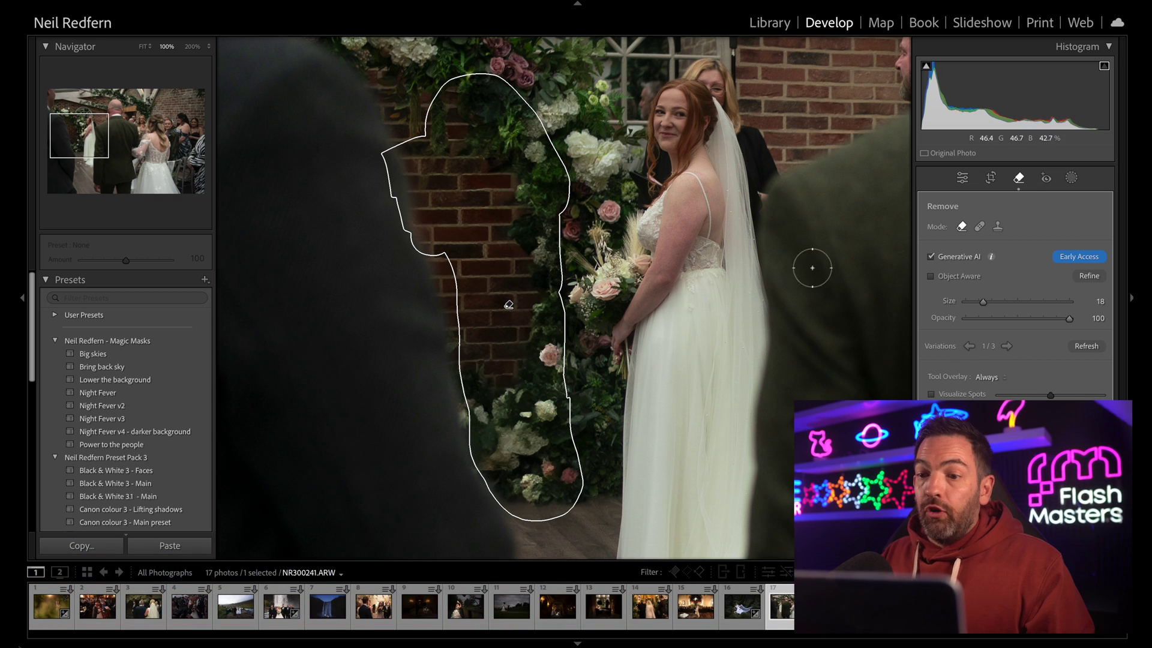
key(q)
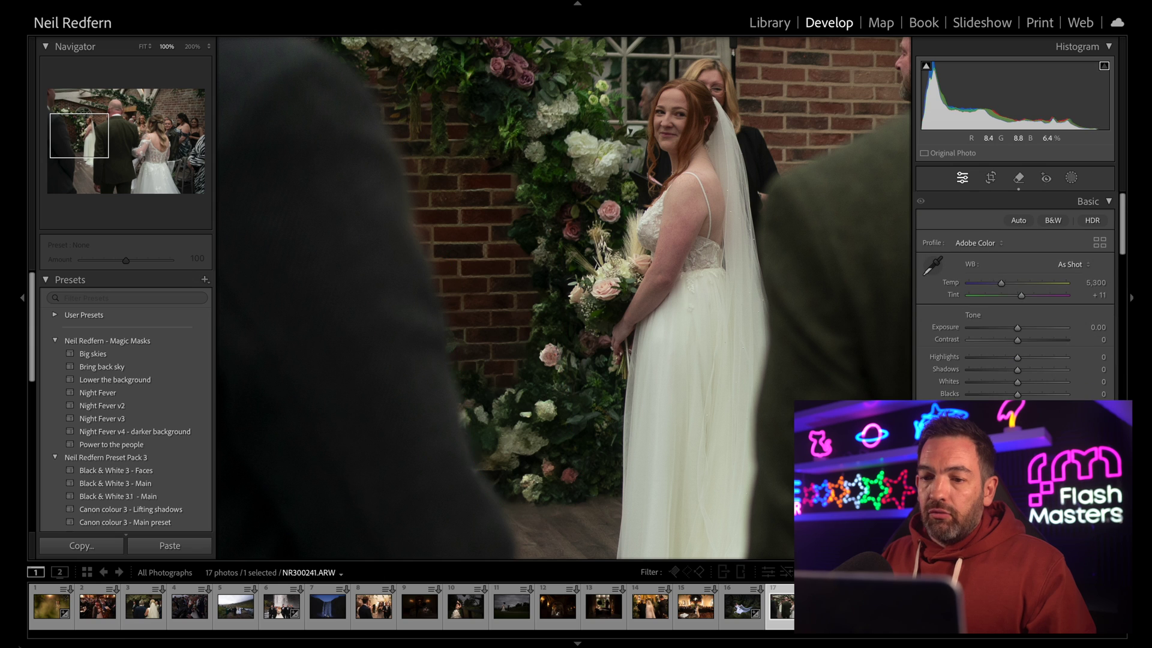
Step: Compare the before and after views of the wall where the photographer stood
key(backslash)
key(backslash)
key(backslash)
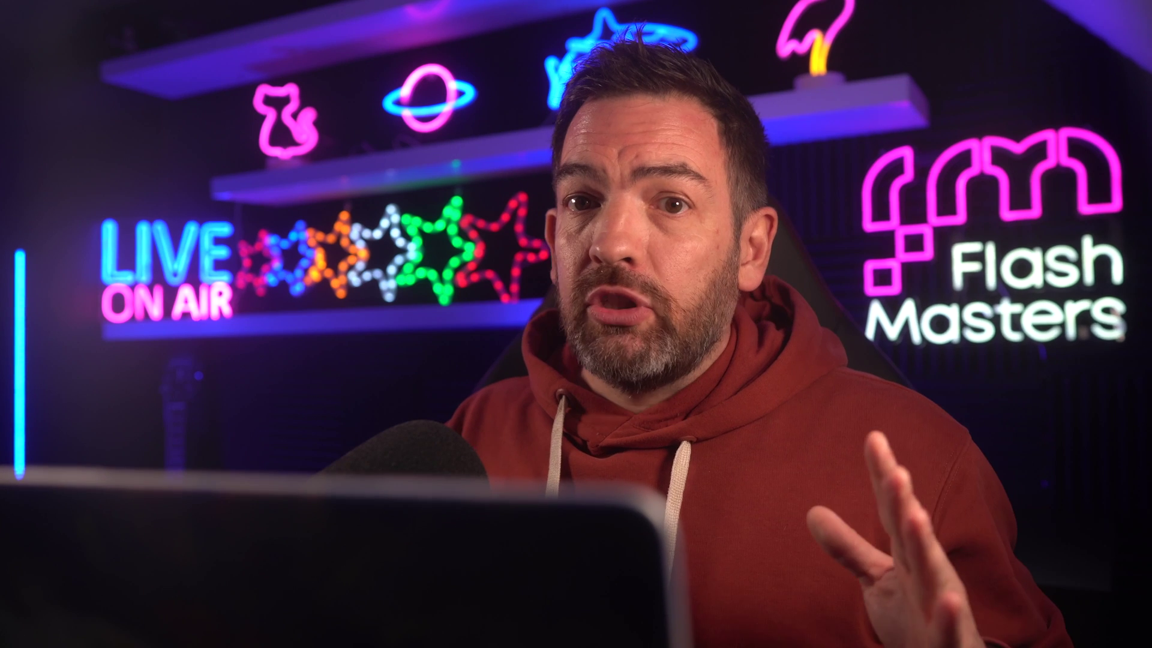
key(backslash)
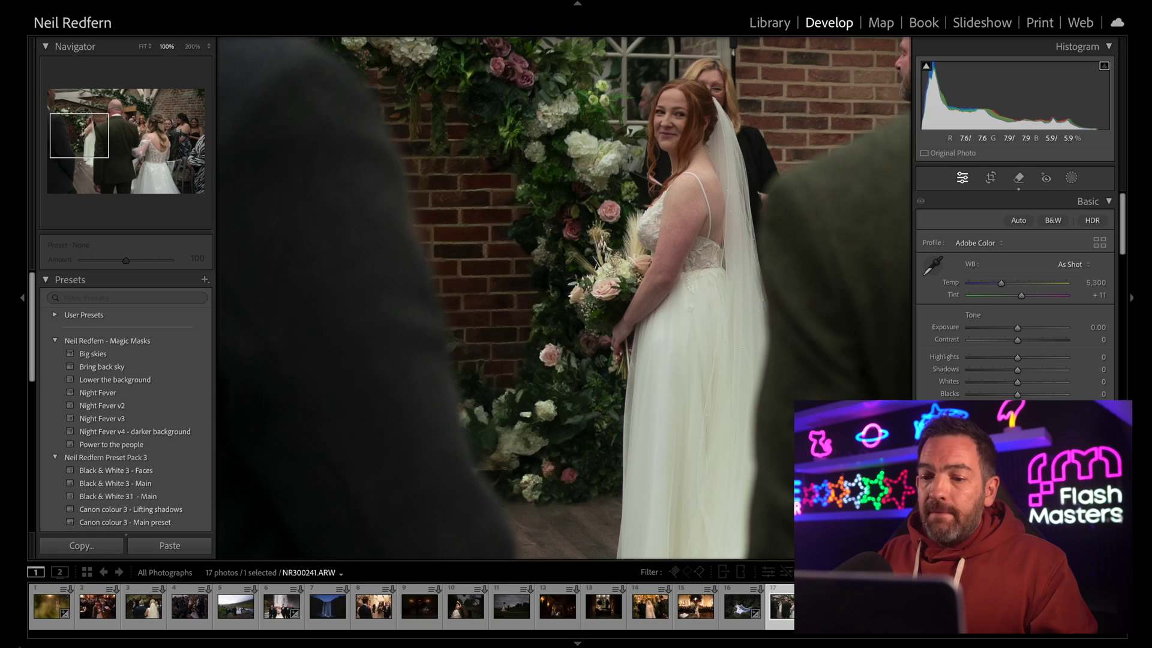
key(backslash)
key(backslash)
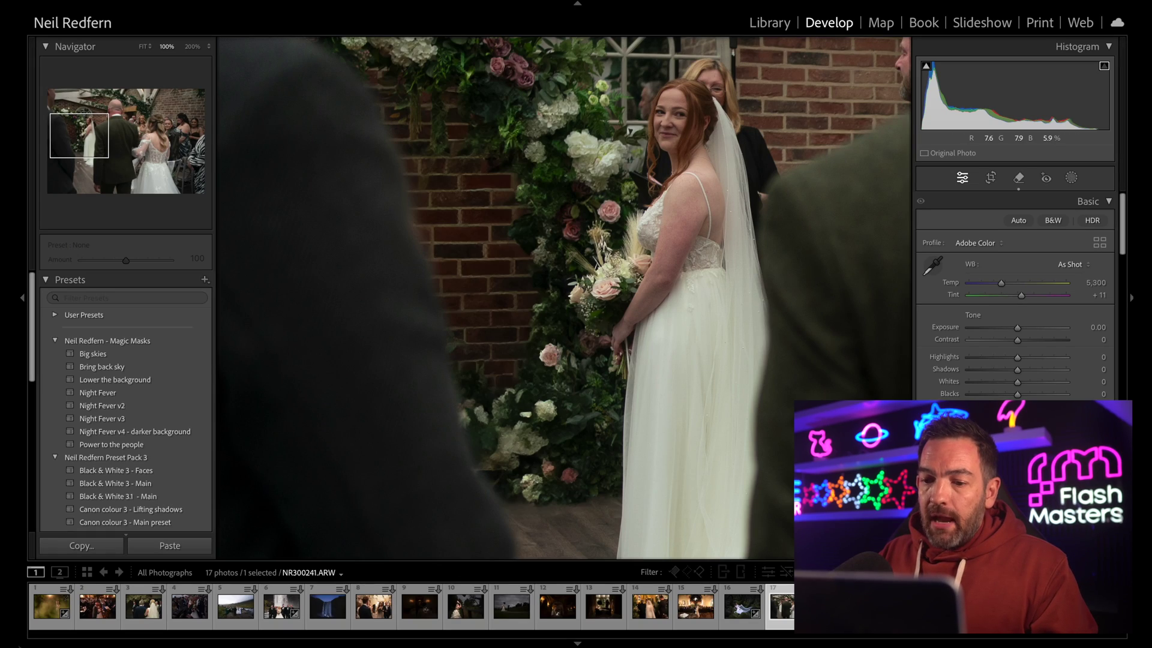
key(backslash)
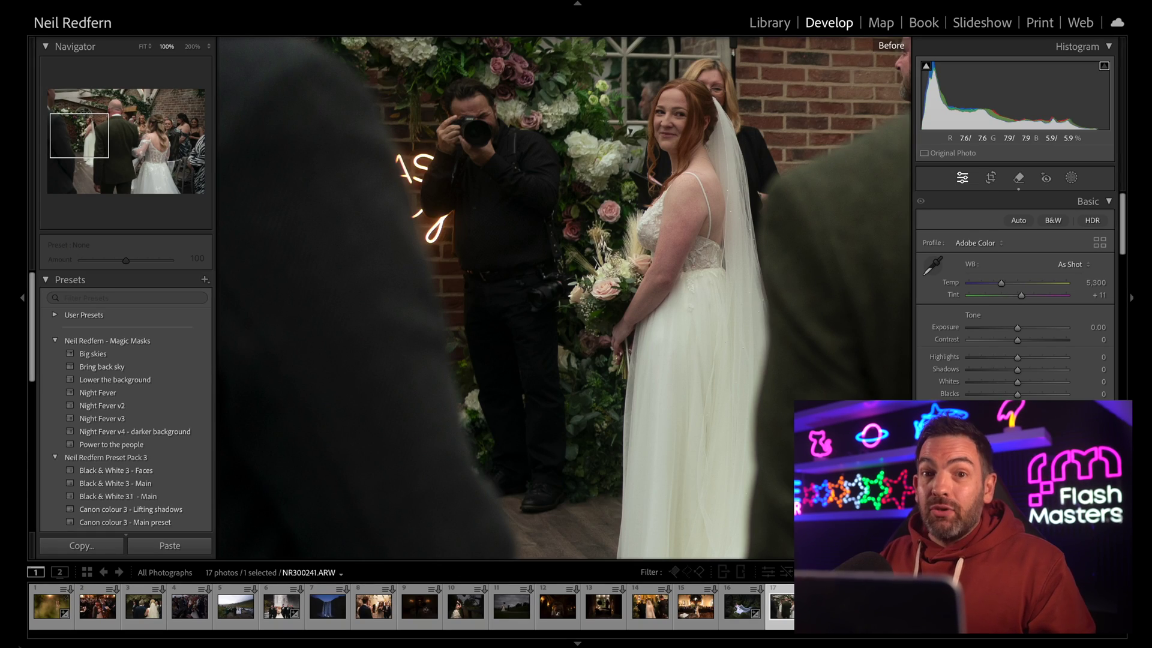
key(backslash)
key(backslash)
key(backslash)
Step: Mask the woman standing behind the bride's veil and remove her with Generative AI
drag(747, 103, 627, 161)
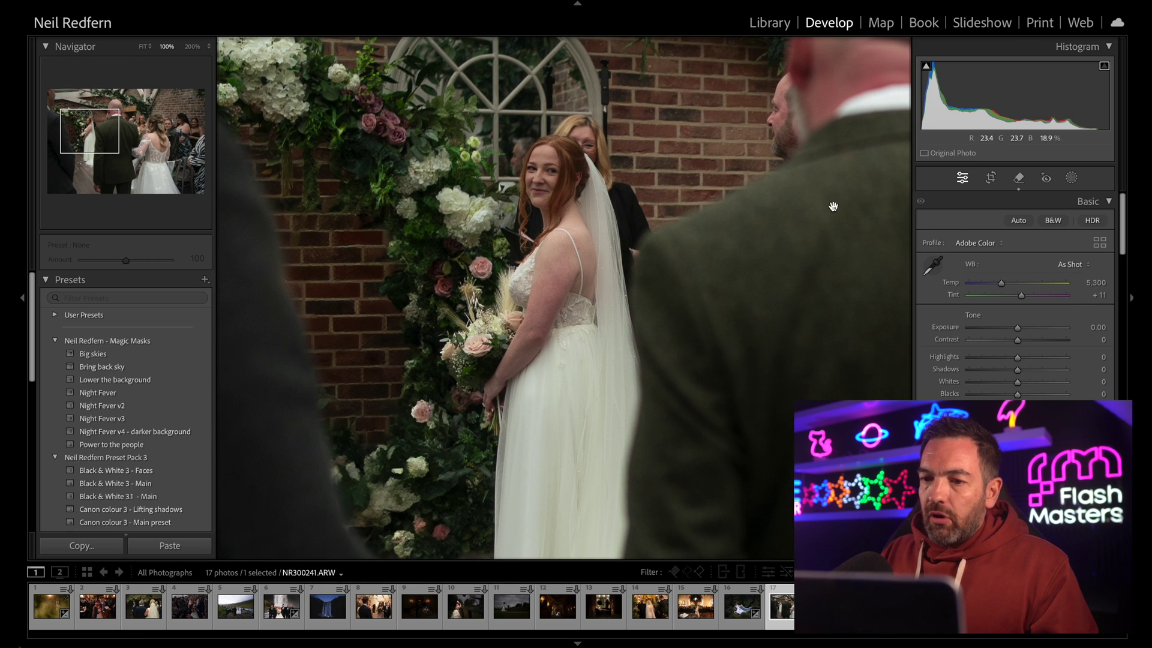
key(q)
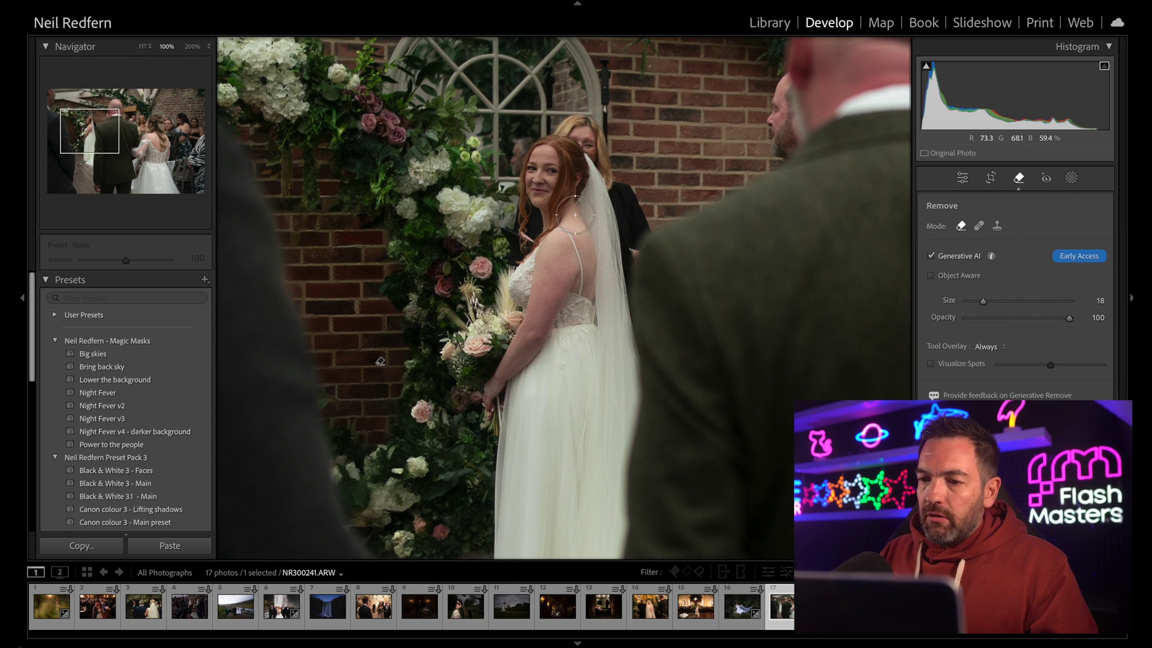
drag(598, 155, 607, 145)
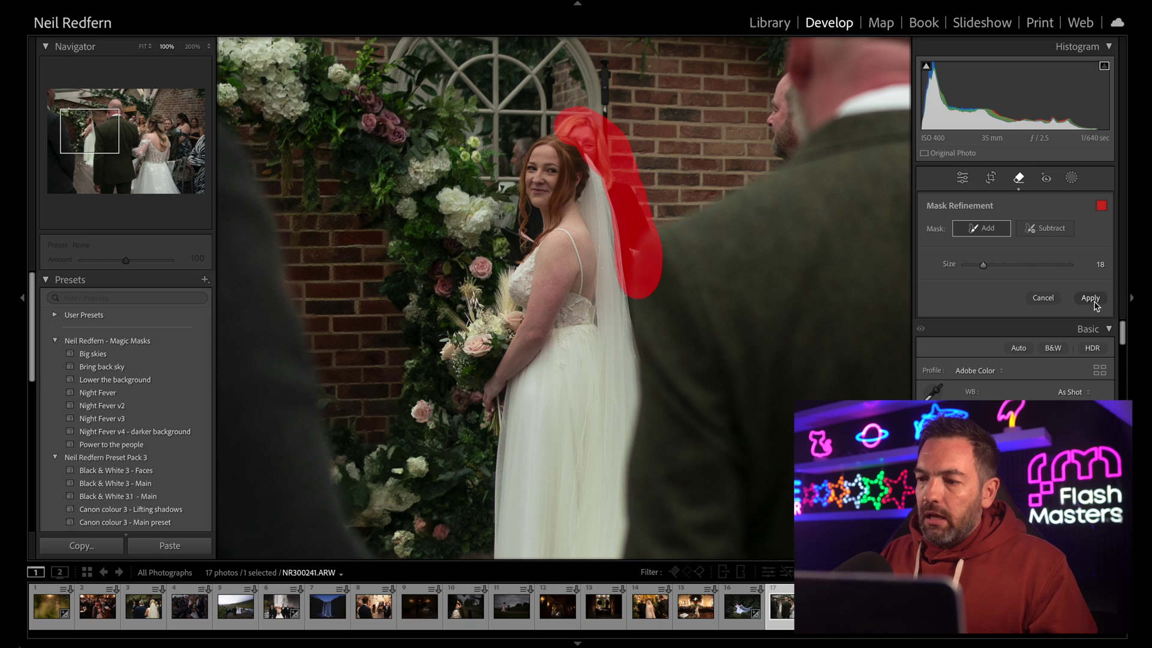
click(1090, 298)
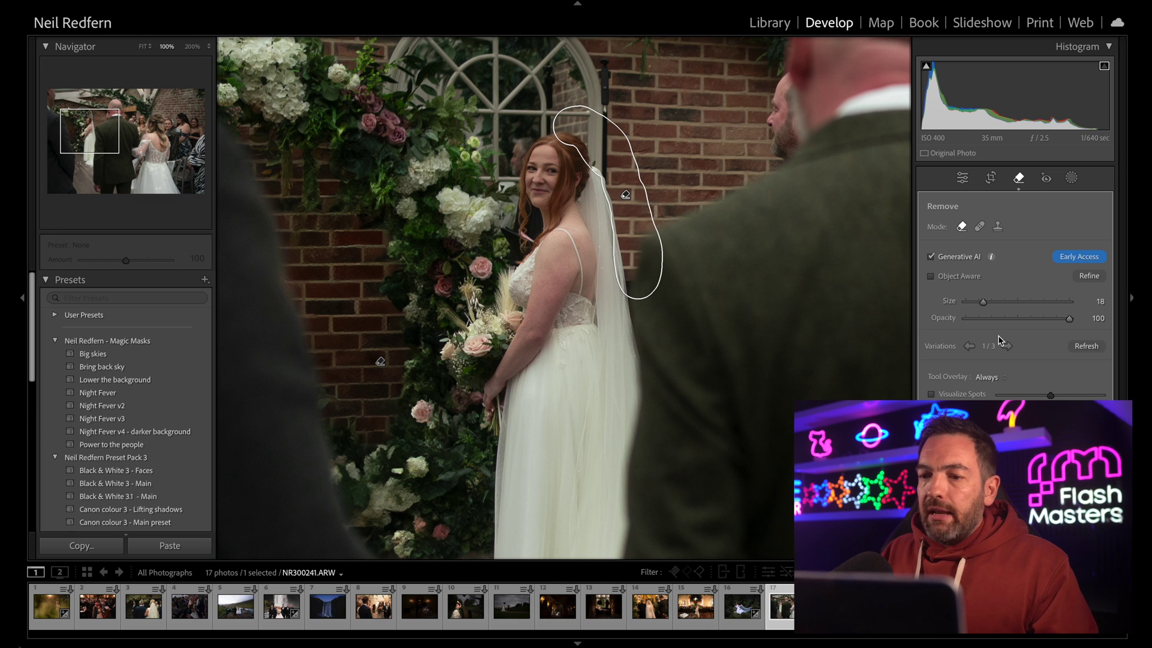
key(q)
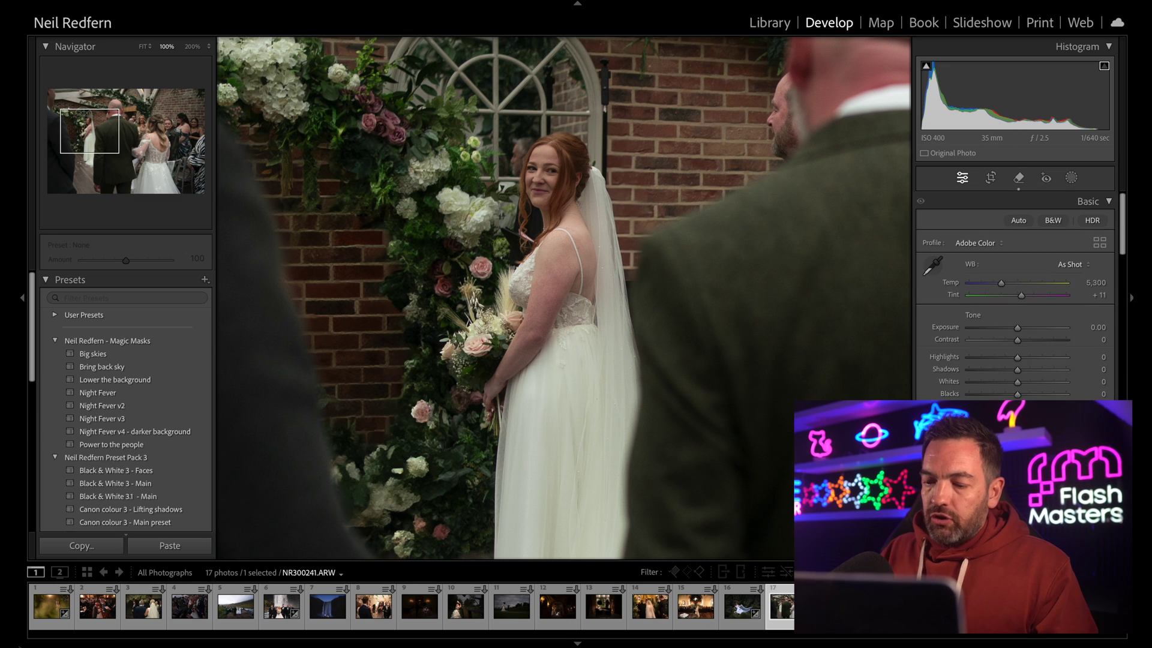
Step: Compare the before and after views of the area behind the bride's veil
key(backslash)
key(backslash)
key(backslash)
key(backslash)
key(backslash)
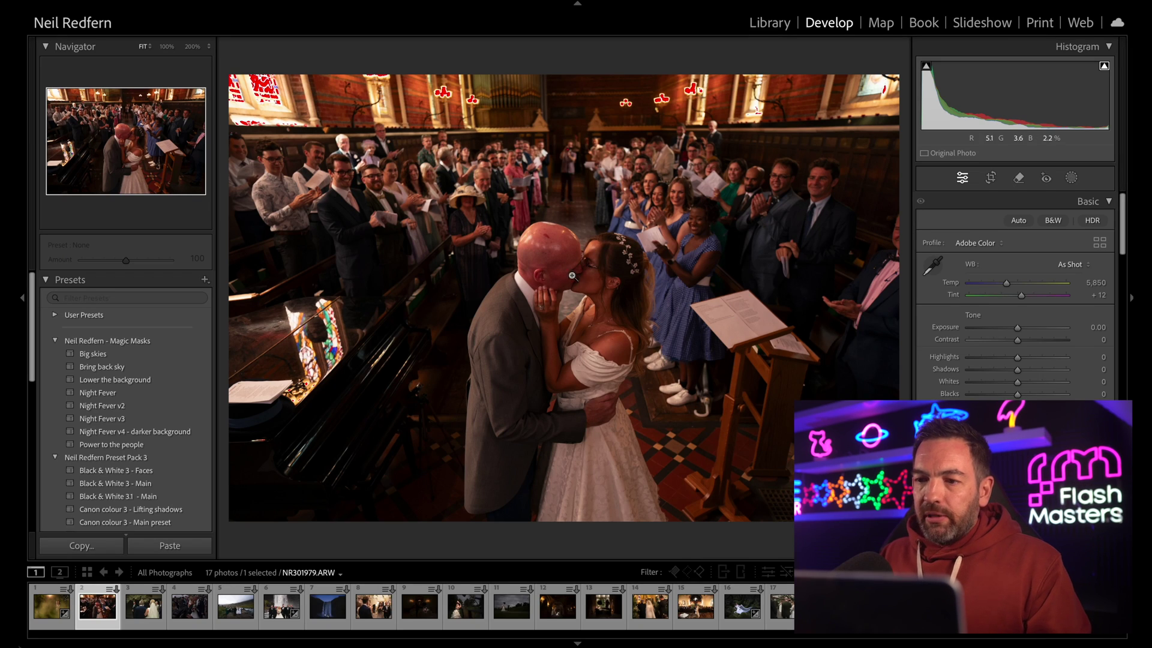
Step: Mask the photographer standing in the church aisle of NR301979.ARW and remove him with Generative AI
click(578, 295)
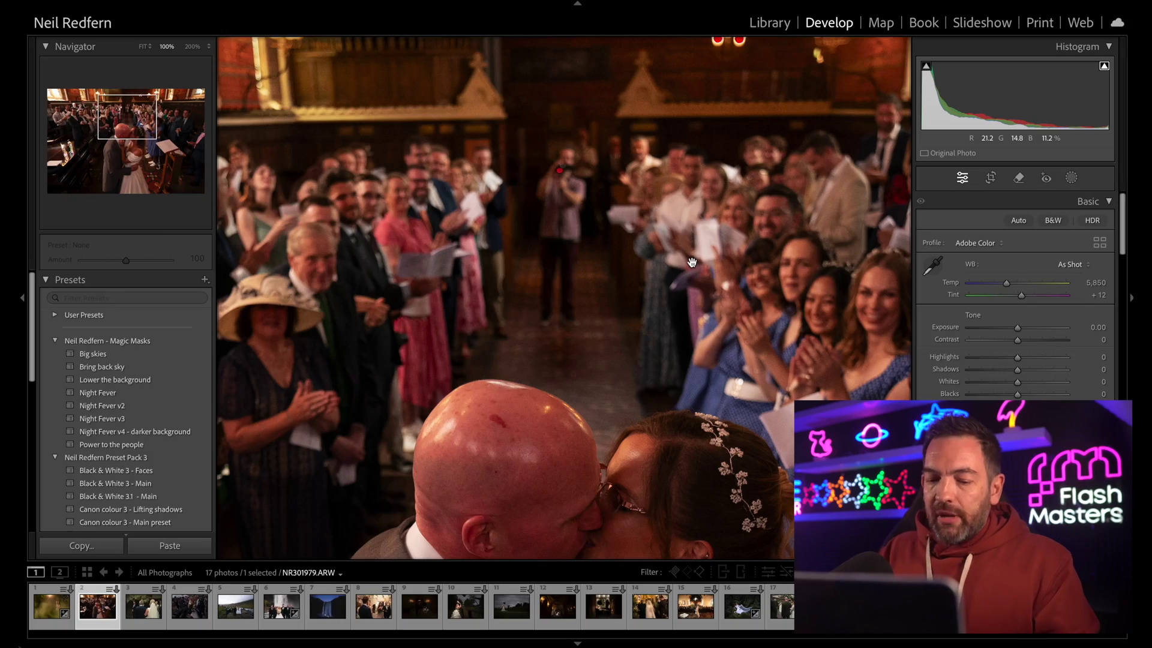
click(1018, 178)
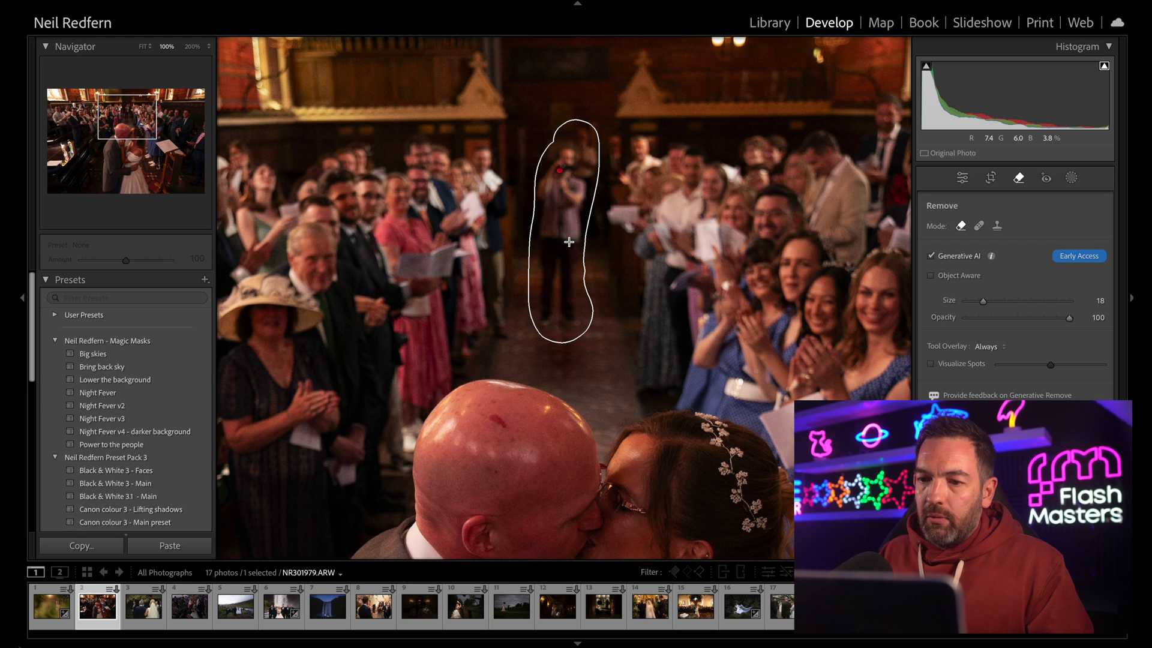
drag(567, 139, 565, 139)
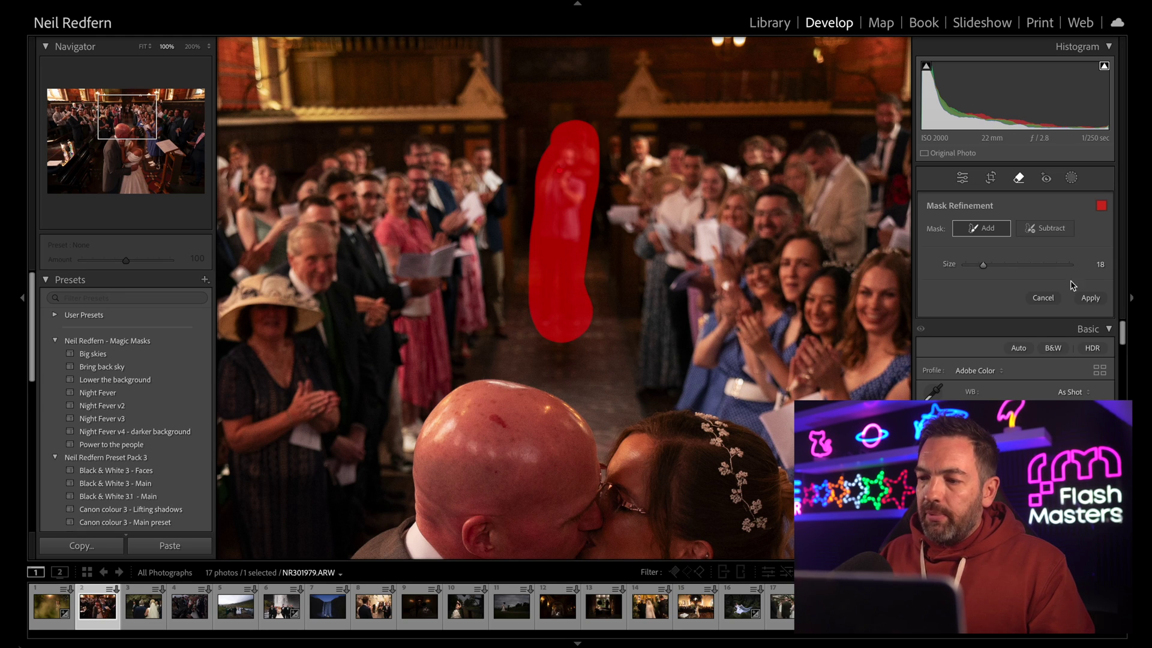
click(1090, 298)
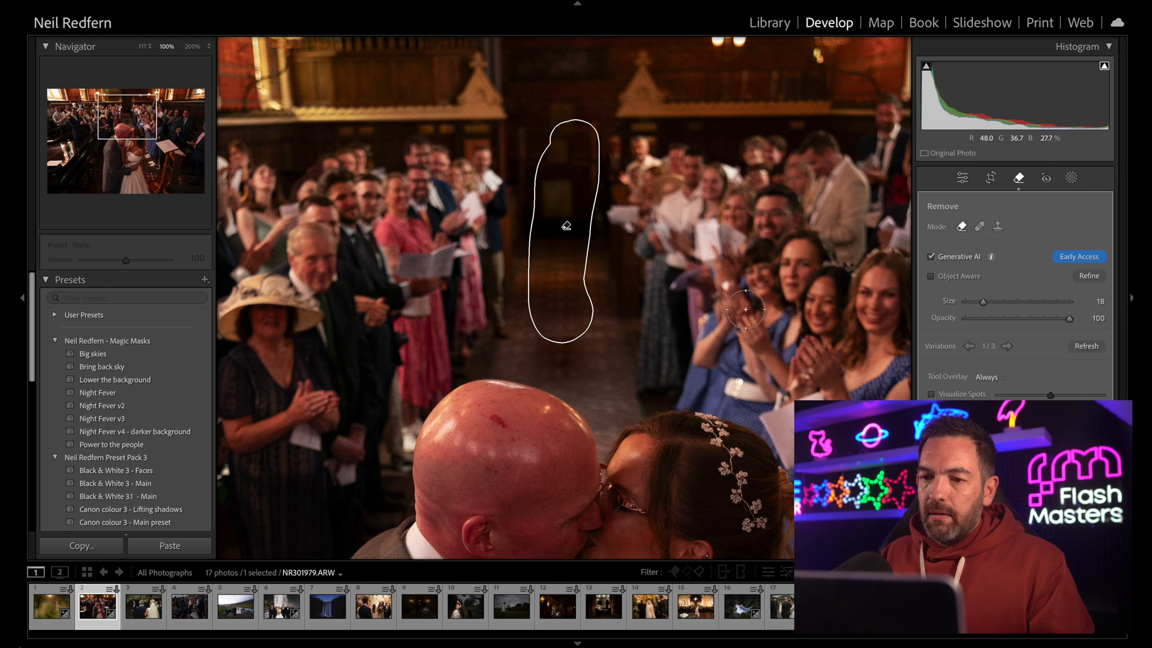
key(q)
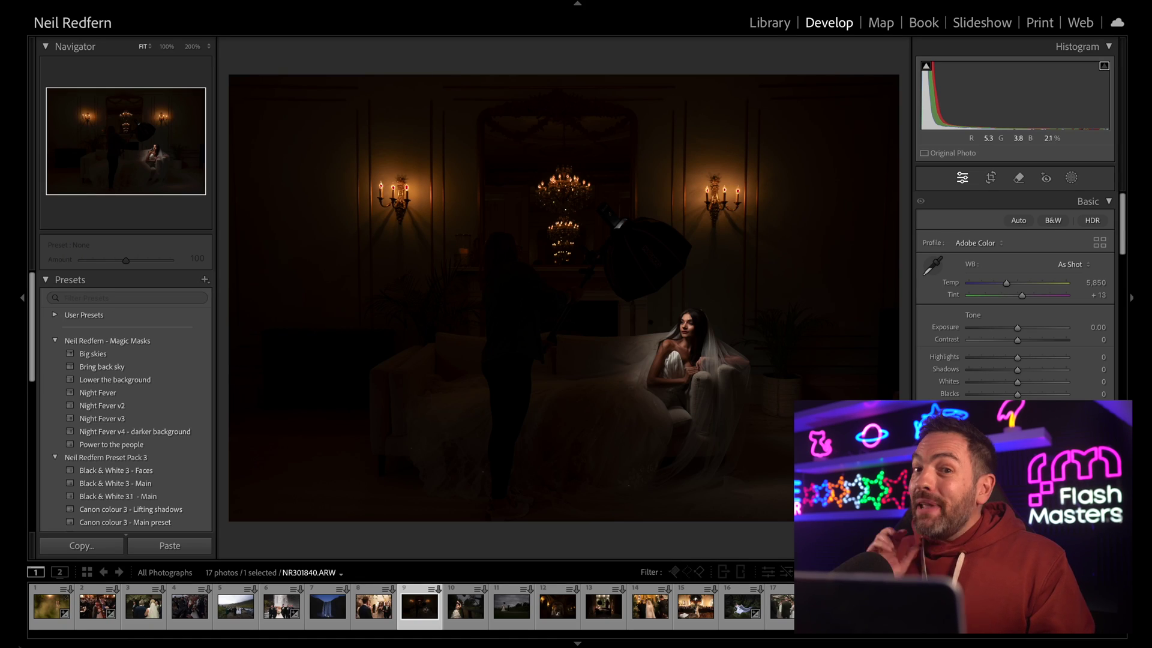
Step: Raise the exposure of NR301840.ARW to +2.45 to reveal the darkened room and undo the change
drag(1016, 329, 1042, 336)
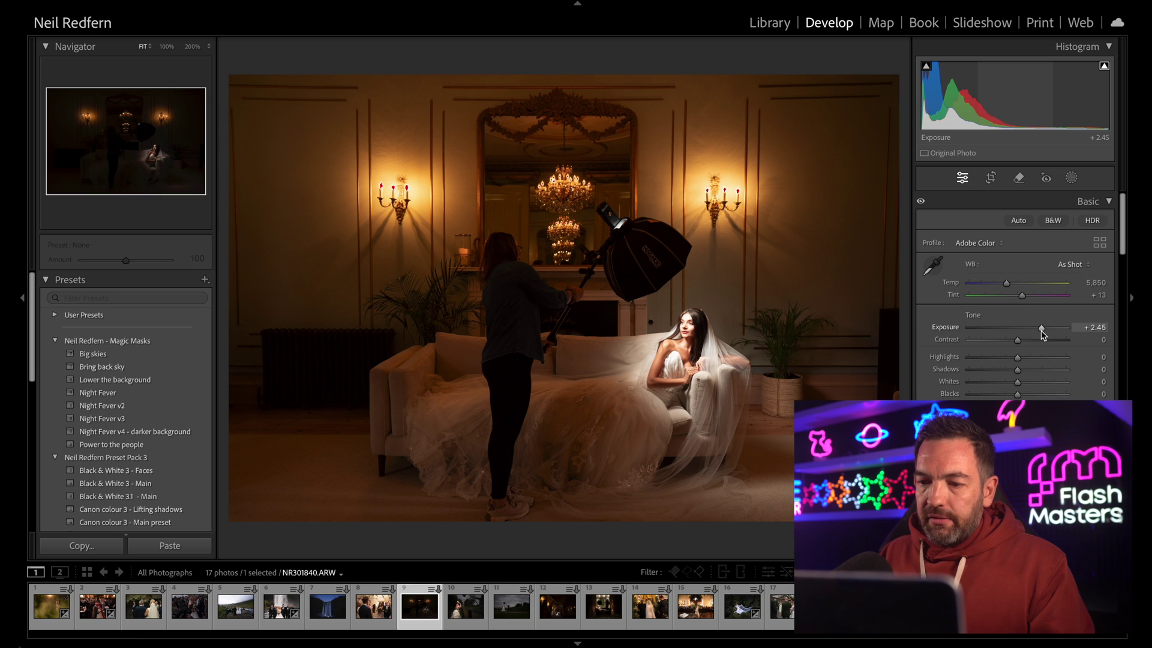
key(ctrl+z)
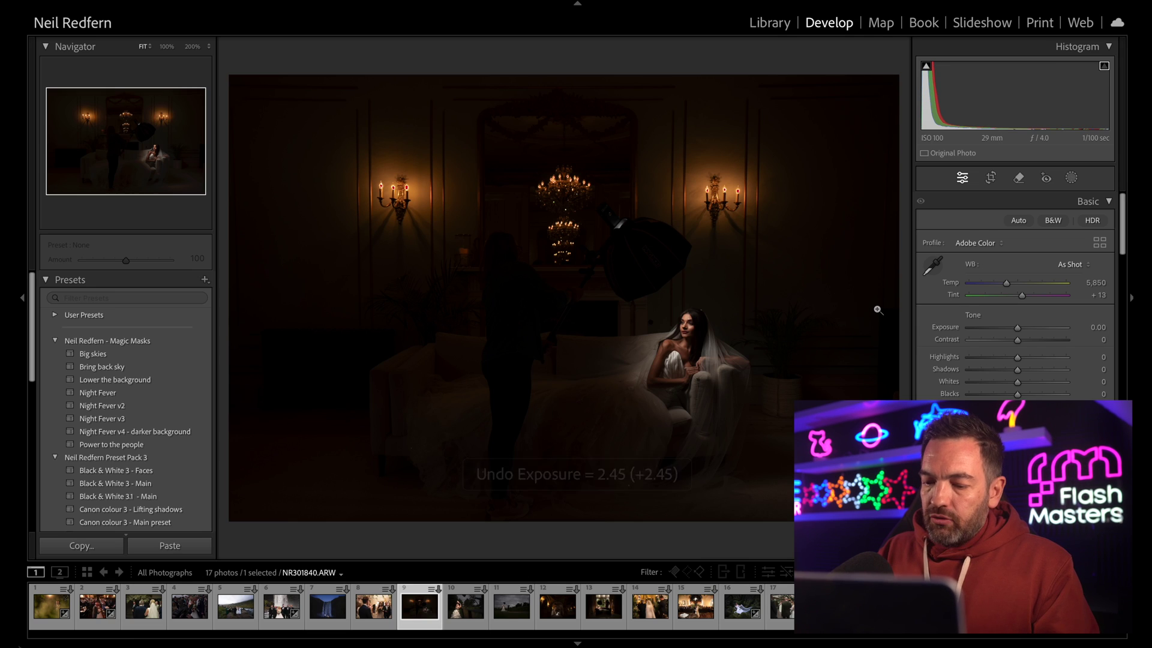
Step: Mask the assistant and softbox beside the sofa, remove them with Generative AI, and choose the third variation
key(q)
mouse_move(672, 234)
mouse_down()
mouse_move(617, 258)
mouse_move(528, 327)
mouse_up()
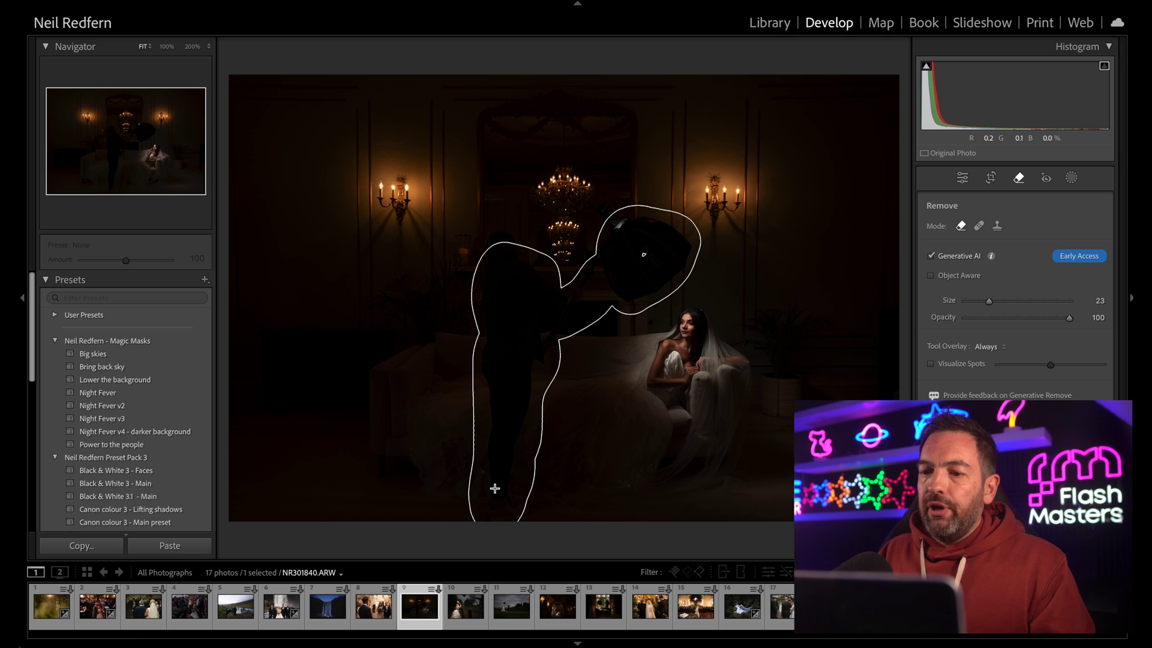
drag(494, 488, 496, 491)
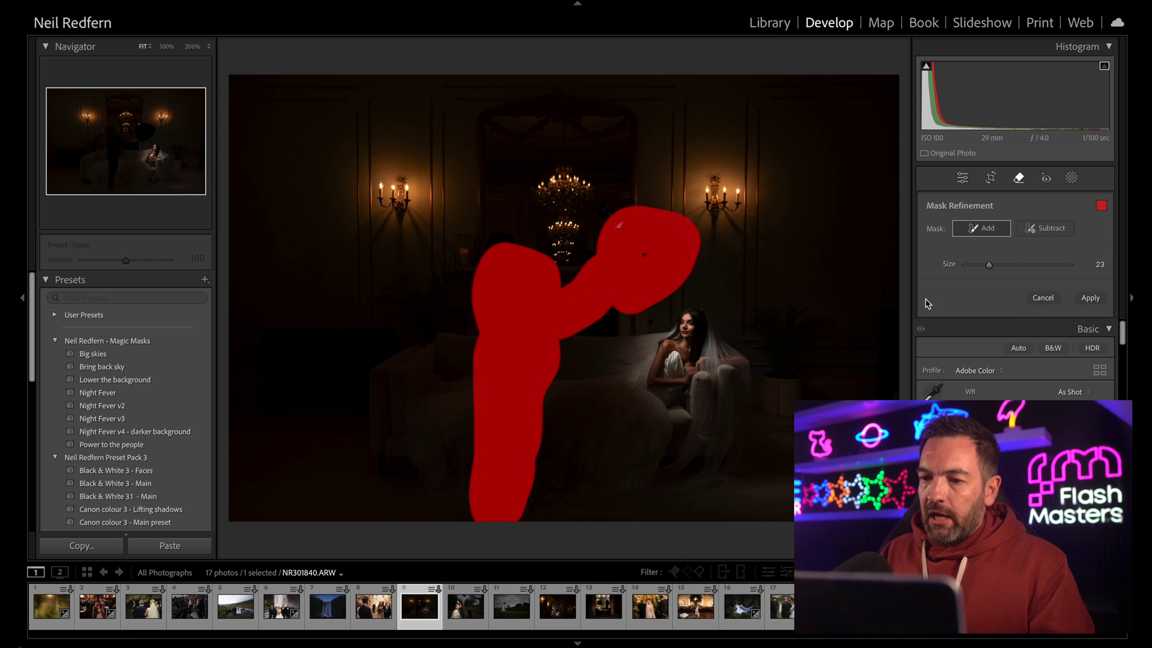
click(1091, 298)
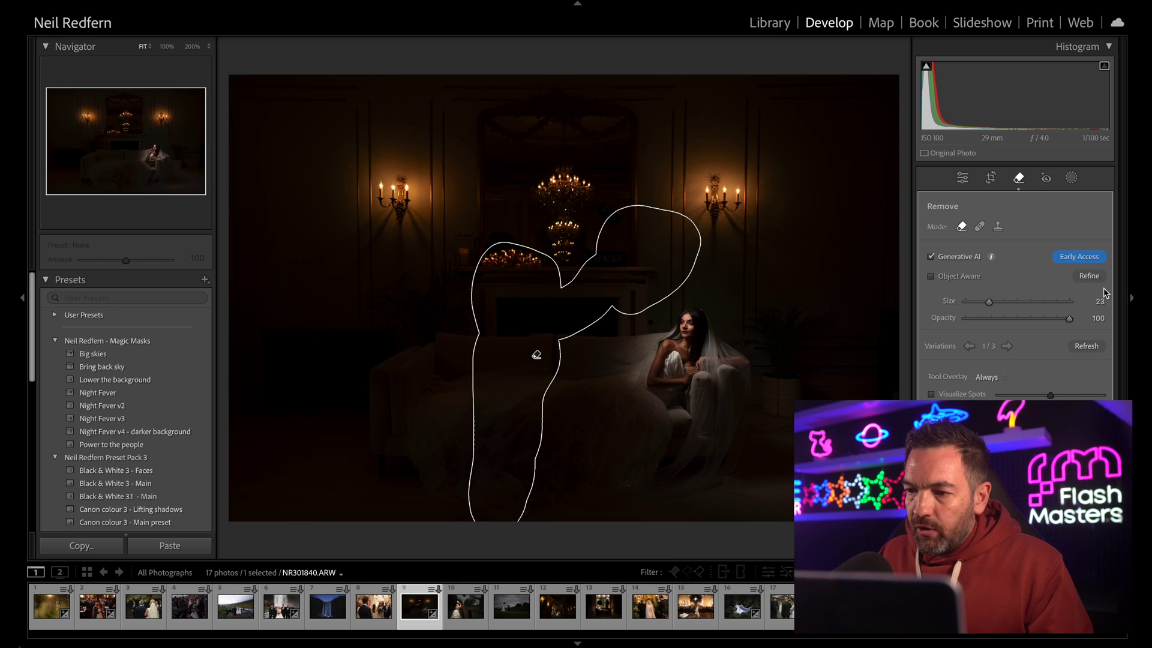
click(1007, 346)
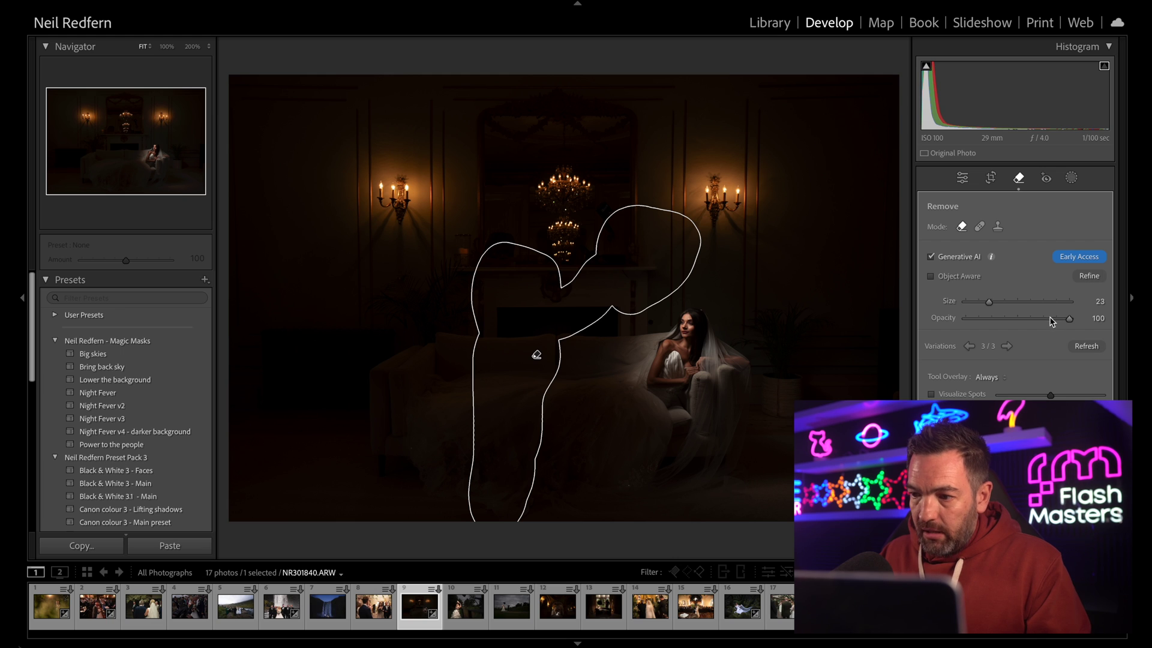
key(q)
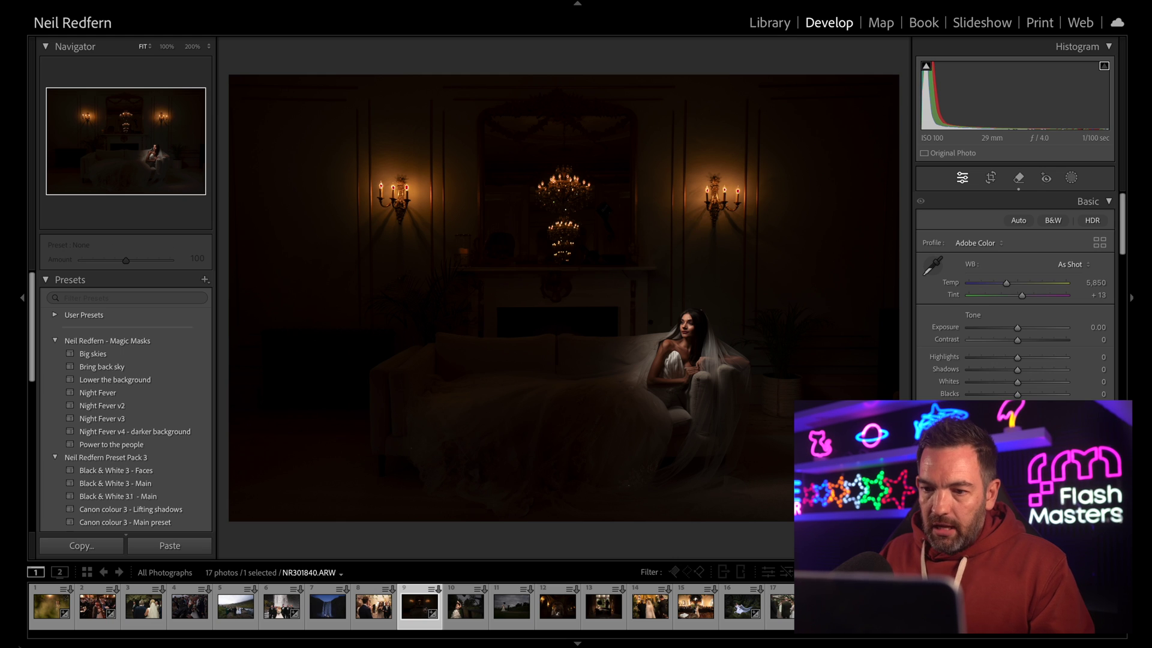
Step: Inspect the sofa and fireplace where the assistant stood, raising the exposure to check the dark areas
click(650, 342)
drag(480, 333, 645, 316)
click(646, 317)
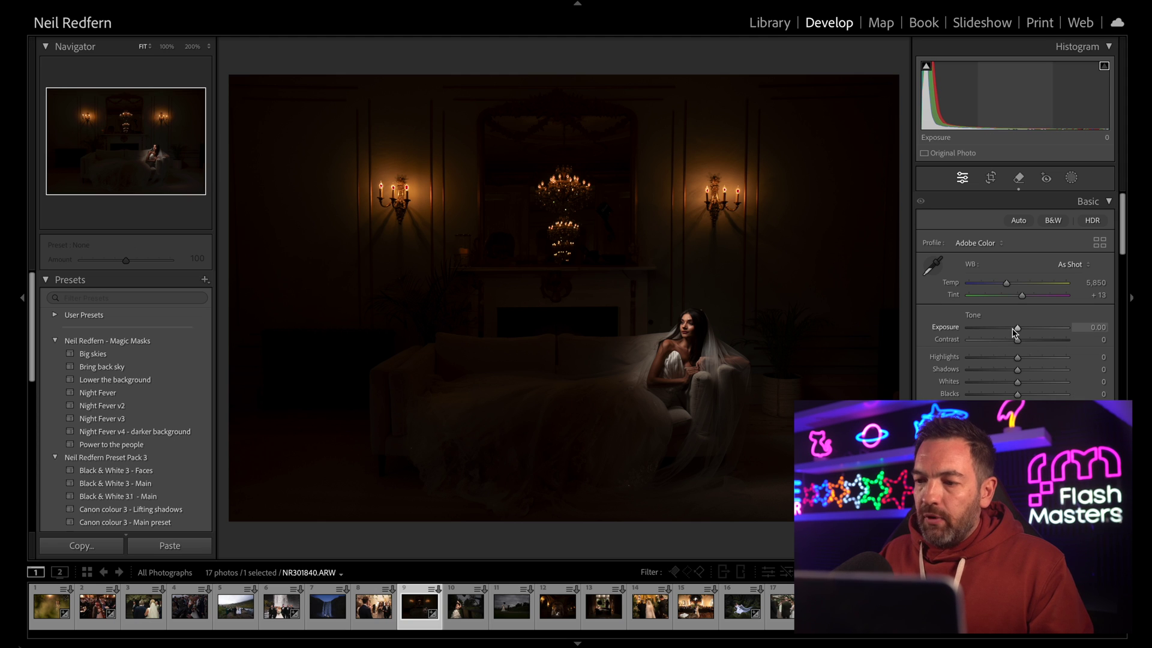
drag(1018, 331, 1039, 333)
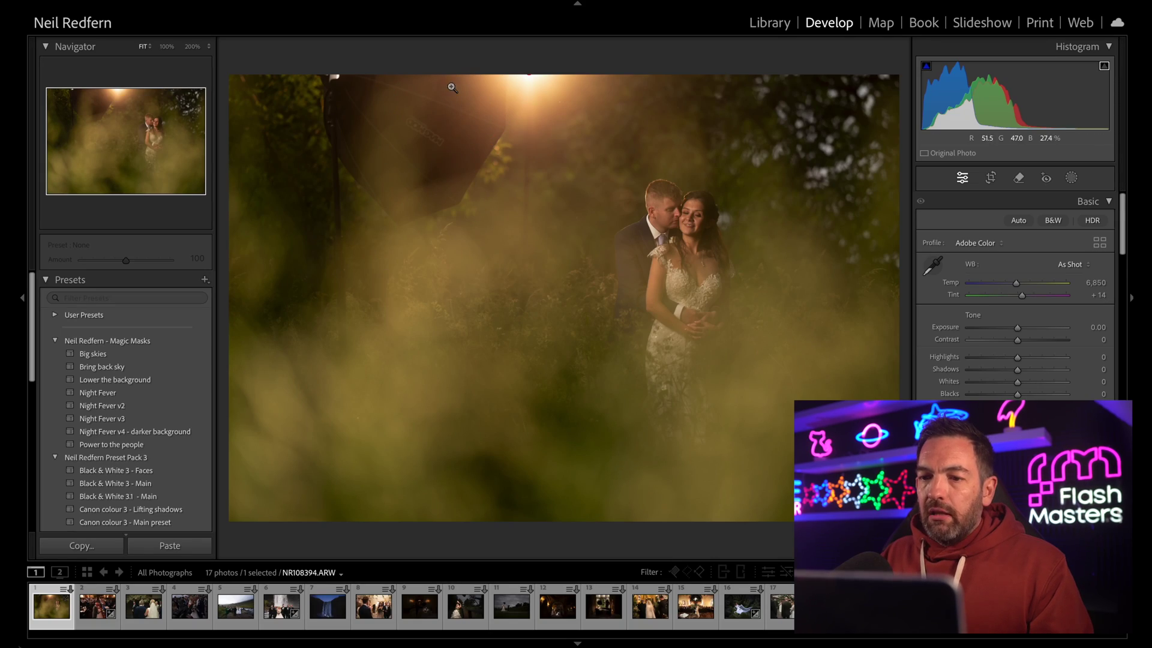
Step: Mask the softbox and the light stands in the foliage of NR108394.ARW and remove them with Generative AI
key(q)
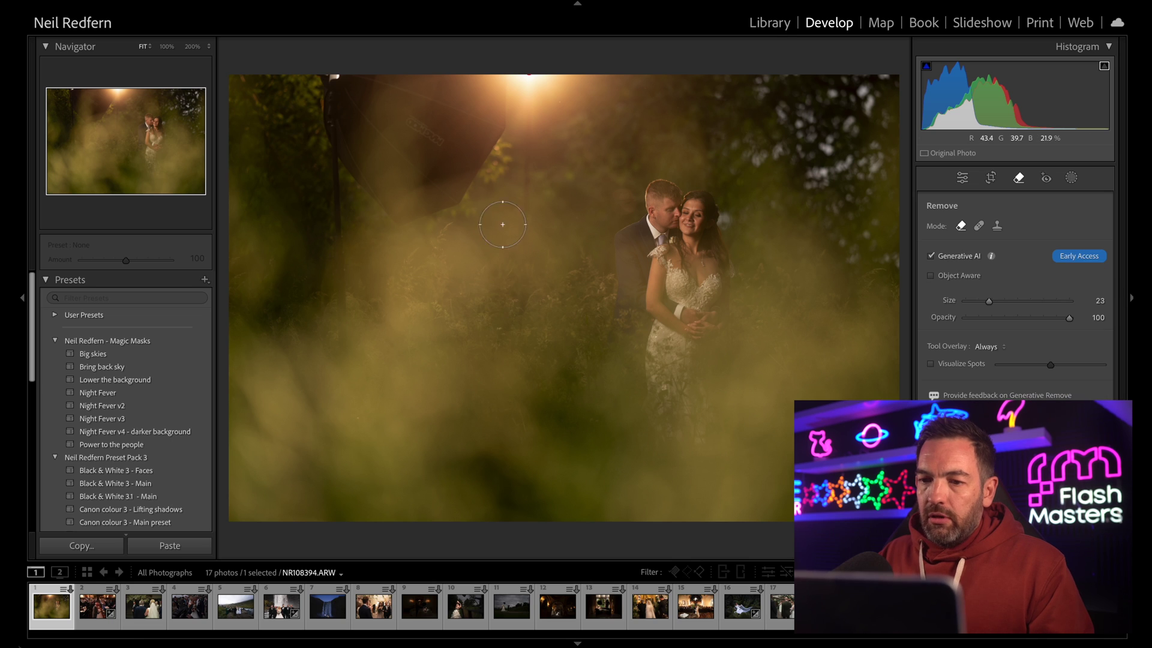
mouse_move(477, 86)
mouse_down()
mouse_move(460, 171)
mouse_move(401, 206)
mouse_move(352, 132)
mouse_move(398, 60)
mouse_up()
drag(338, 141, 346, 378)
drag(525, 117, 524, 347)
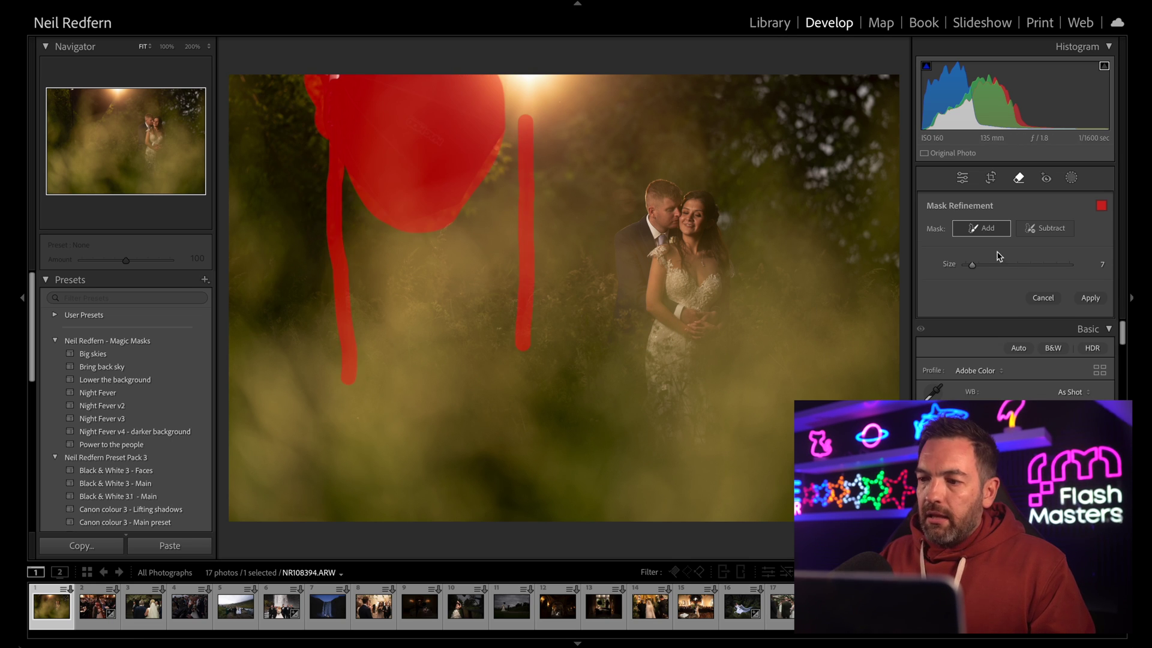
click(1088, 300)
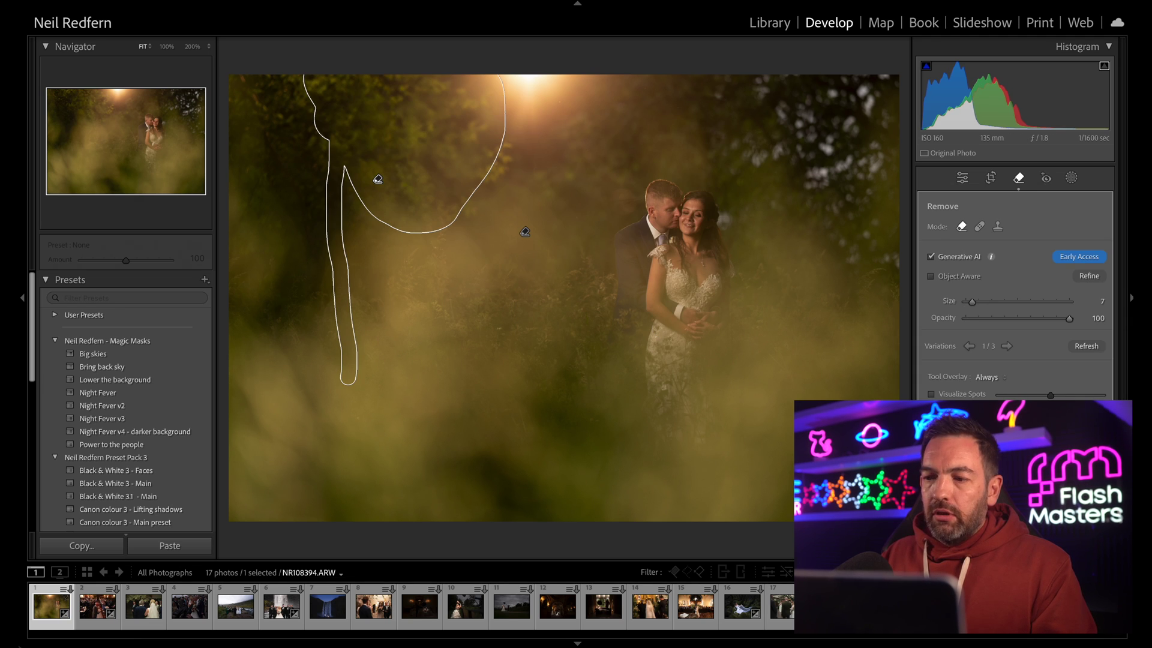
Step: Compare the three generated variations of the foliage and keep the first one
click(1006, 347)
click(1006, 346)
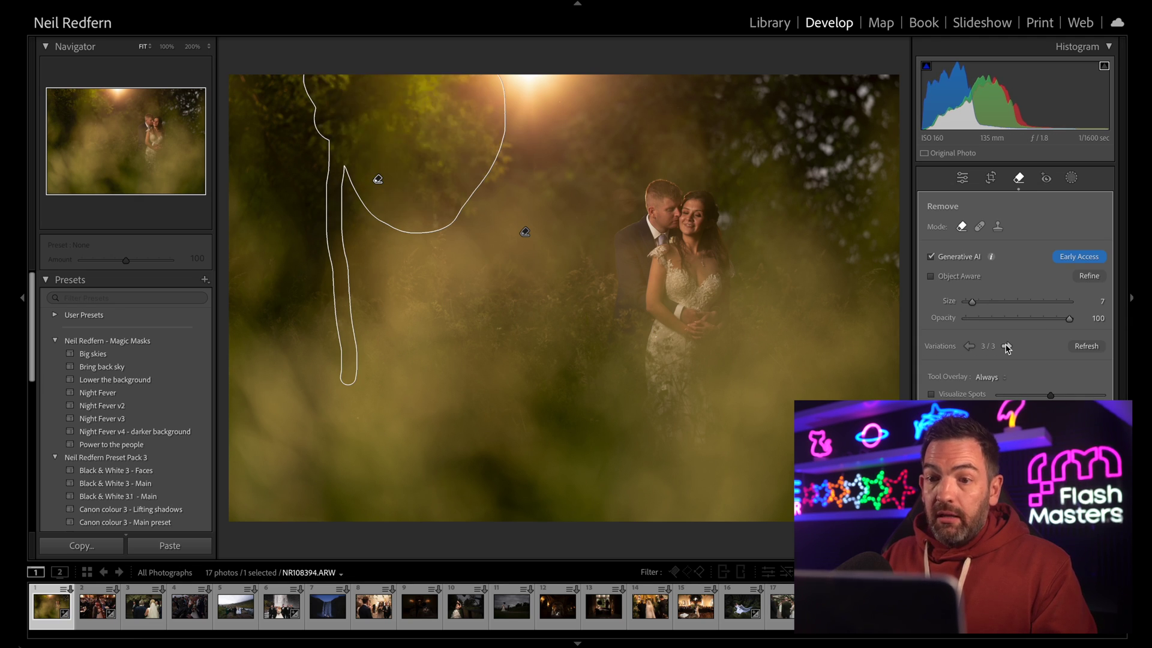
click(969, 347)
click(970, 347)
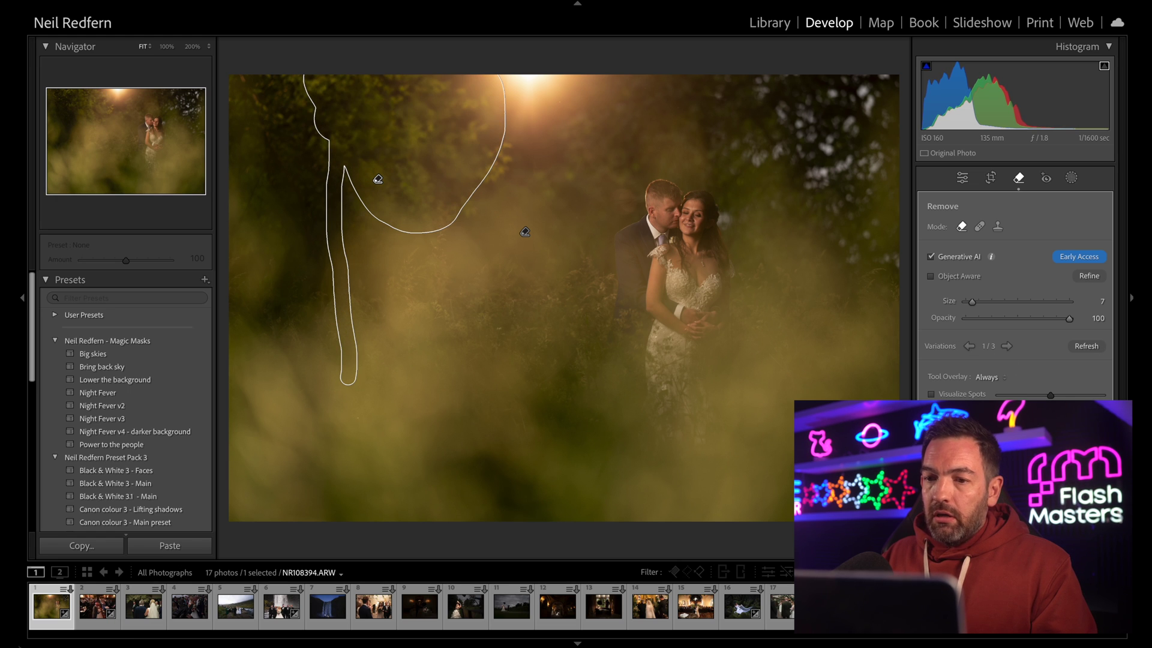
key(q)
Step: Examine the generated foliage and grass where the softbox and stands were at 100% and 200% magnification
click(366, 141)
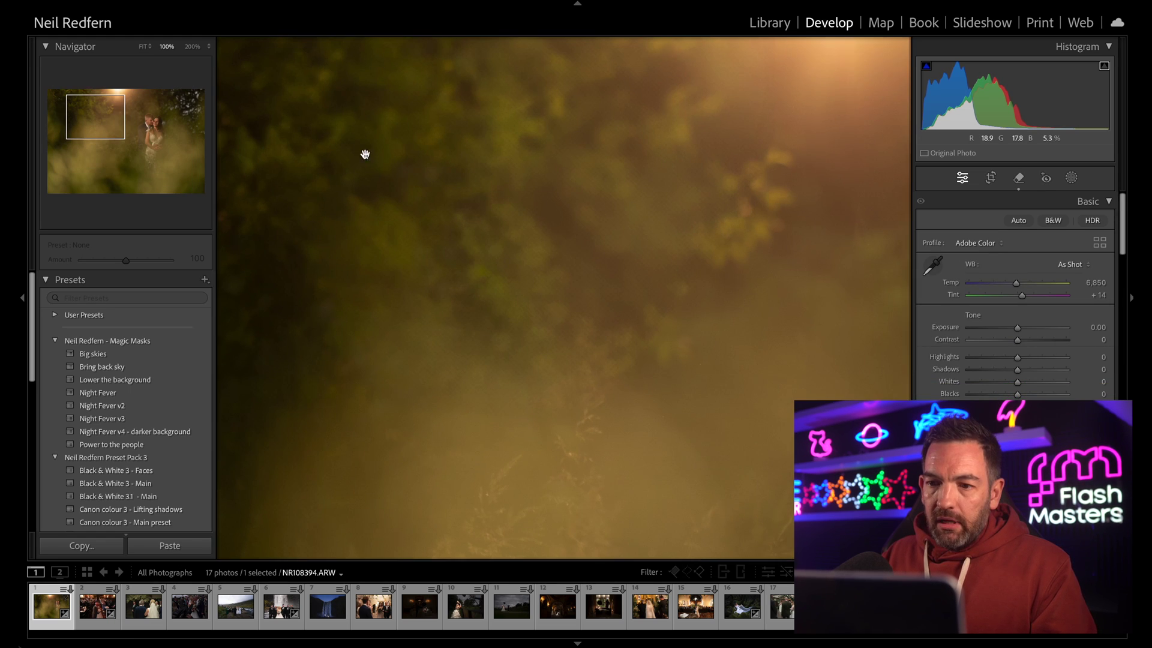
drag(510, 274, 482, 456)
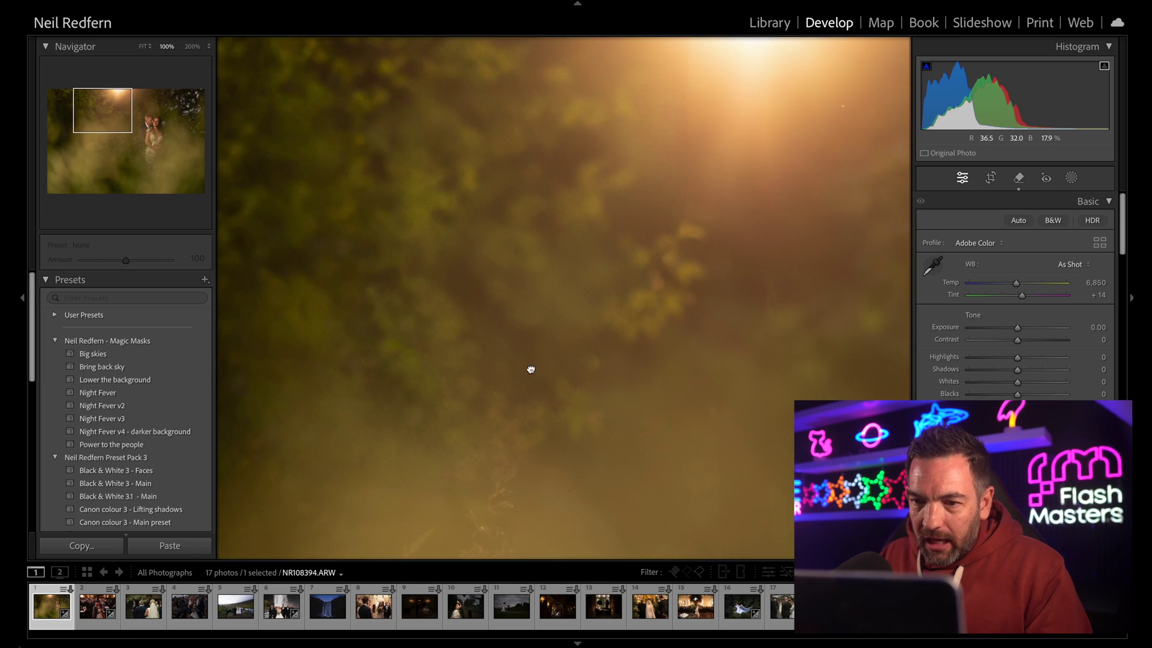
drag(530, 367, 671, 410)
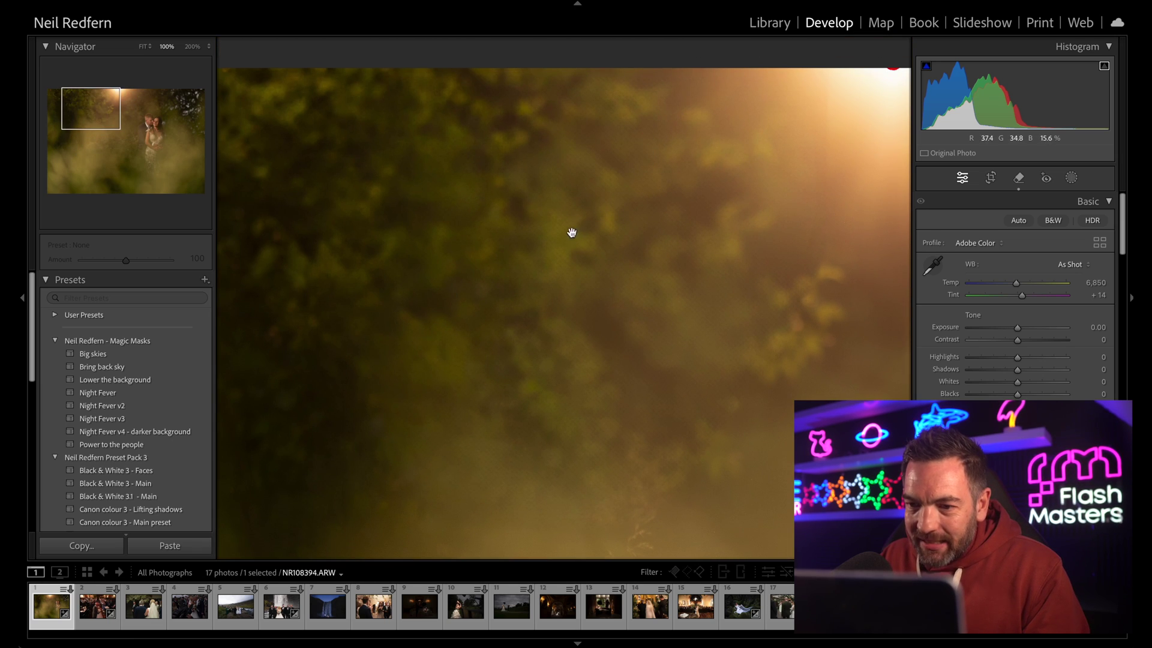
drag(630, 126, 654, 142)
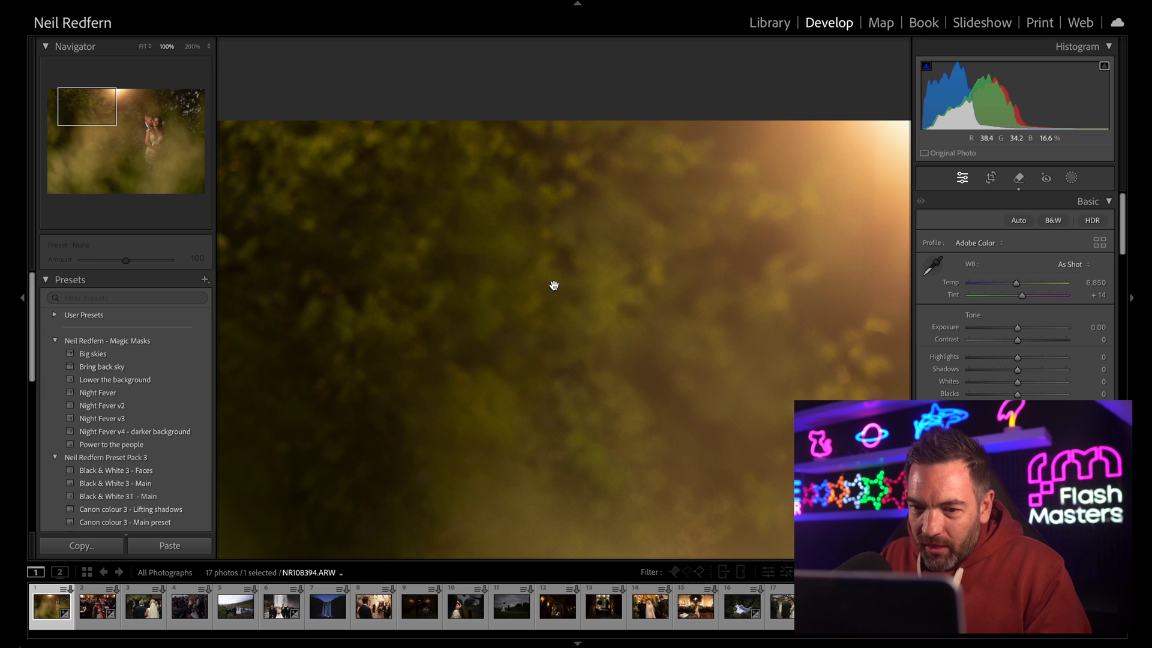
drag(553, 285, 689, 230)
drag(724, 320, 524, 234)
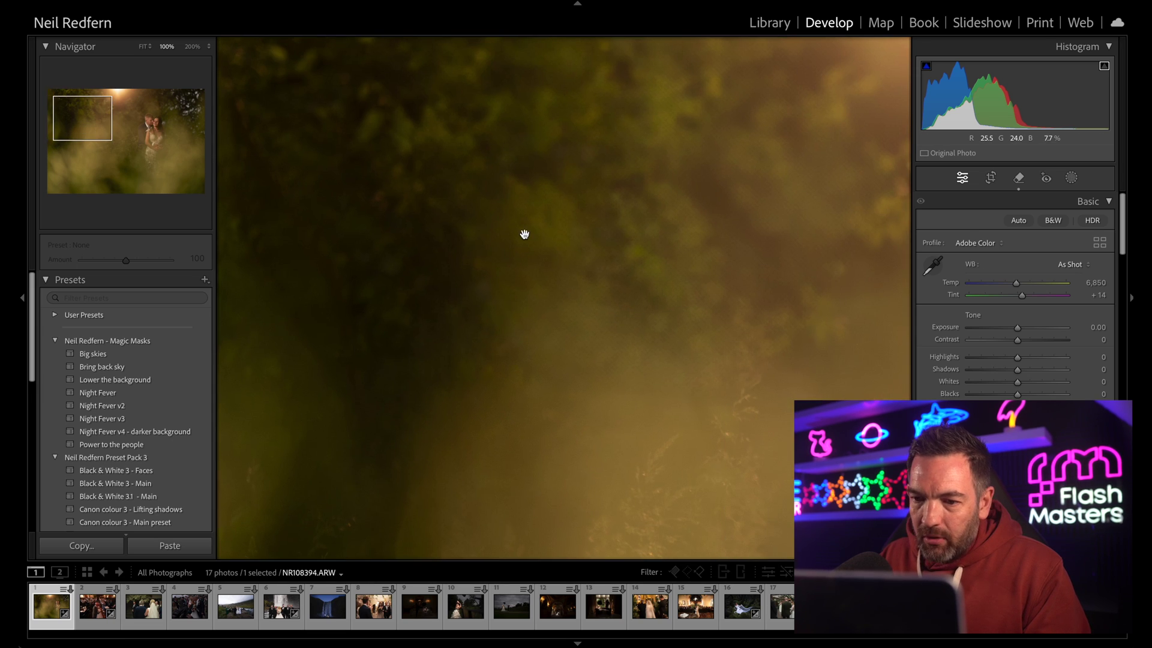
click(630, 318)
click(392, 213)
drag(455, 360, 462, 323)
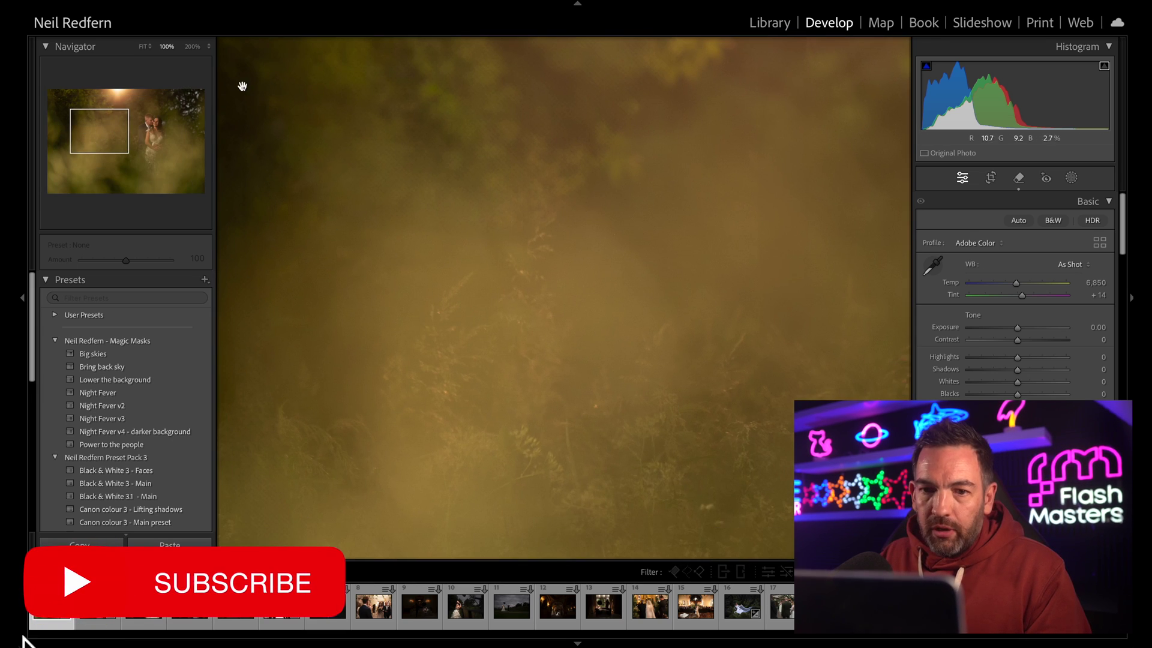
key(ctrl+equal)
drag(501, 178, 632, 96)
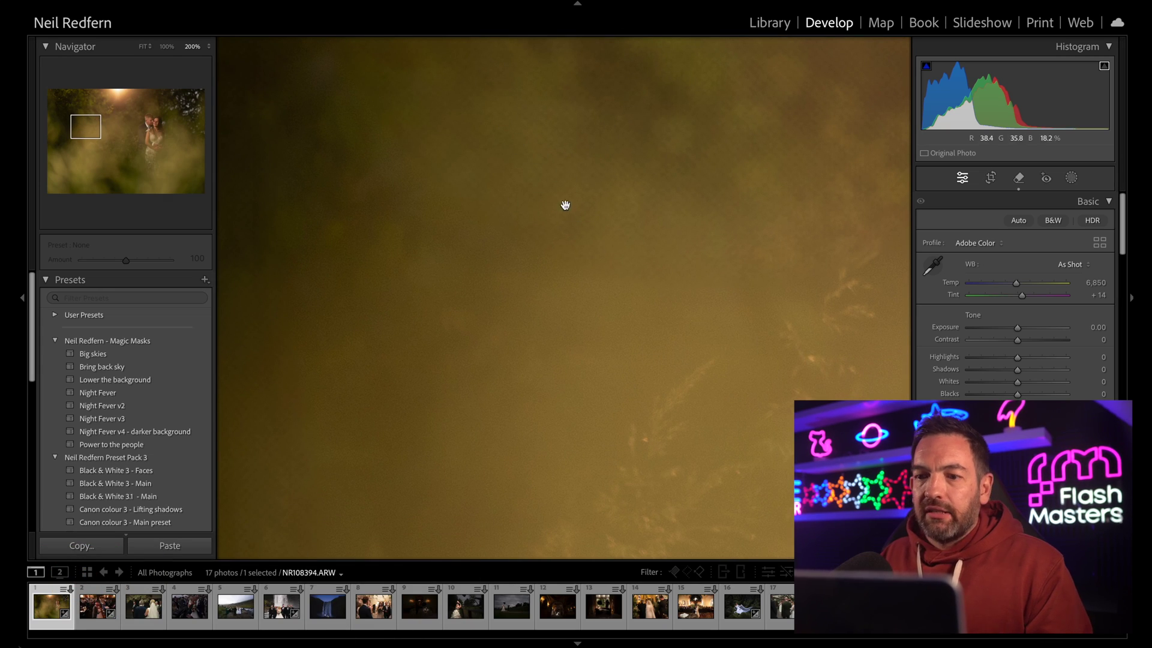
key(z)
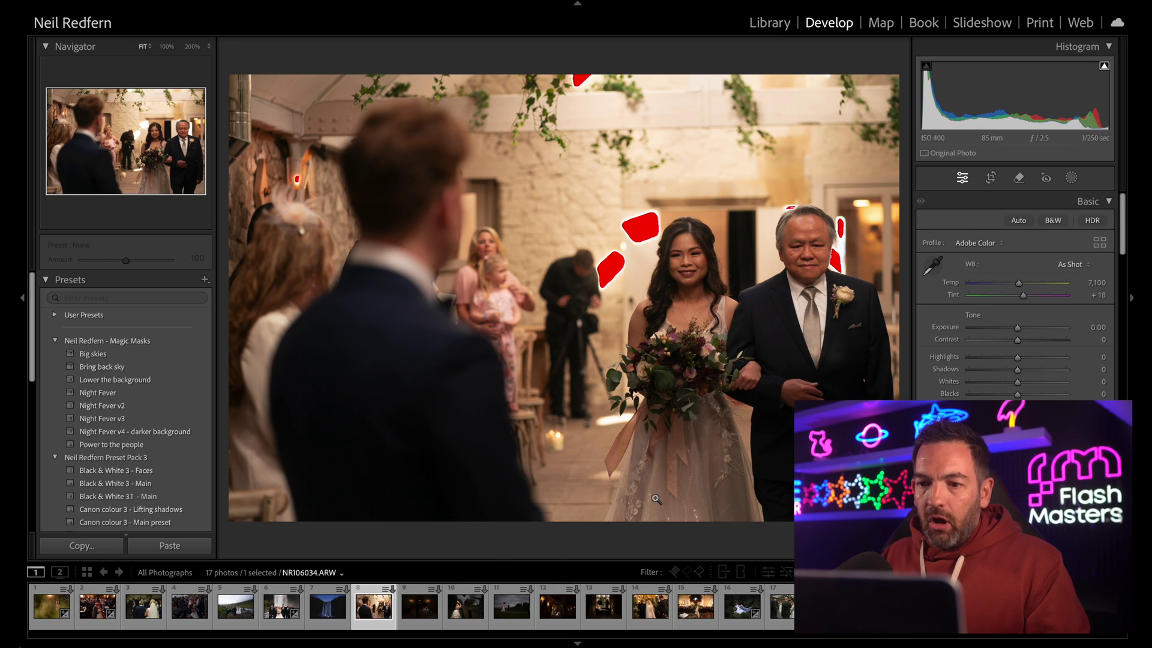
Step: Mask the videographer and tripod behind the bride in NR106034.ARW and remove them with Generative AI
click(583, 300)
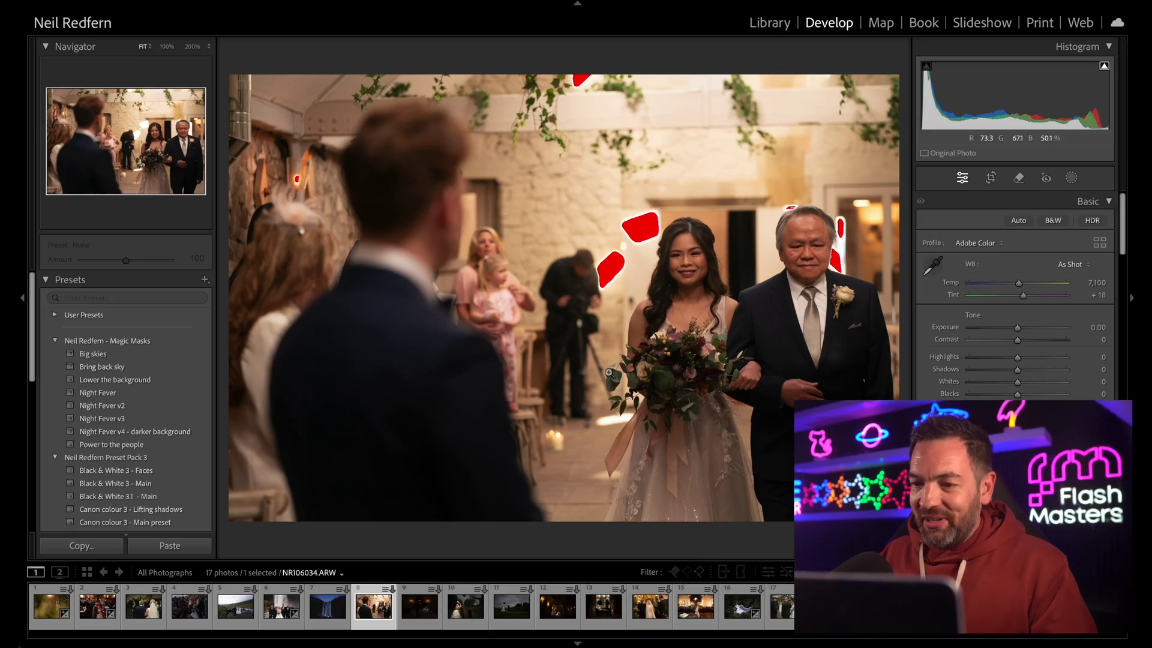
key(q)
mouse_move(583, 270)
mouse_down()
mouse_move(583, 260)
mouse_move(576, 408)
mouse_up()
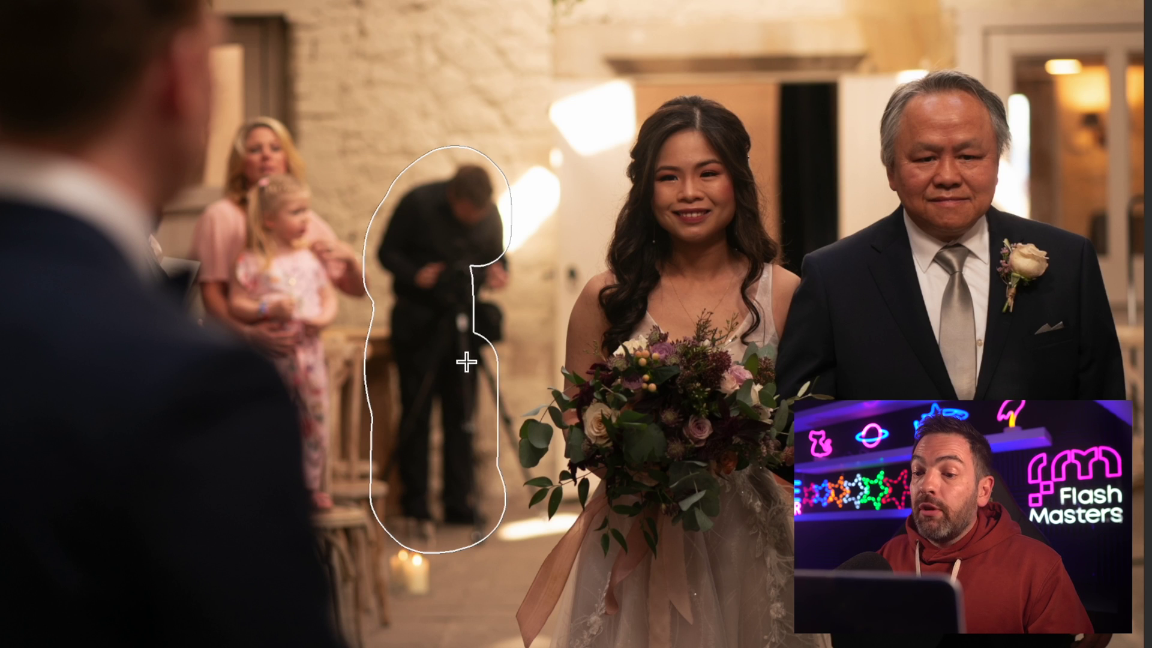
mouse_move(466, 363)
mouse_down()
mouse_move(489, 450)
mouse_move(472, 347)
mouse_move(494, 256)
mouse_move(466, 303)
mouse_move(470, 278)
mouse_up()
drag(457, 328, 457, 328)
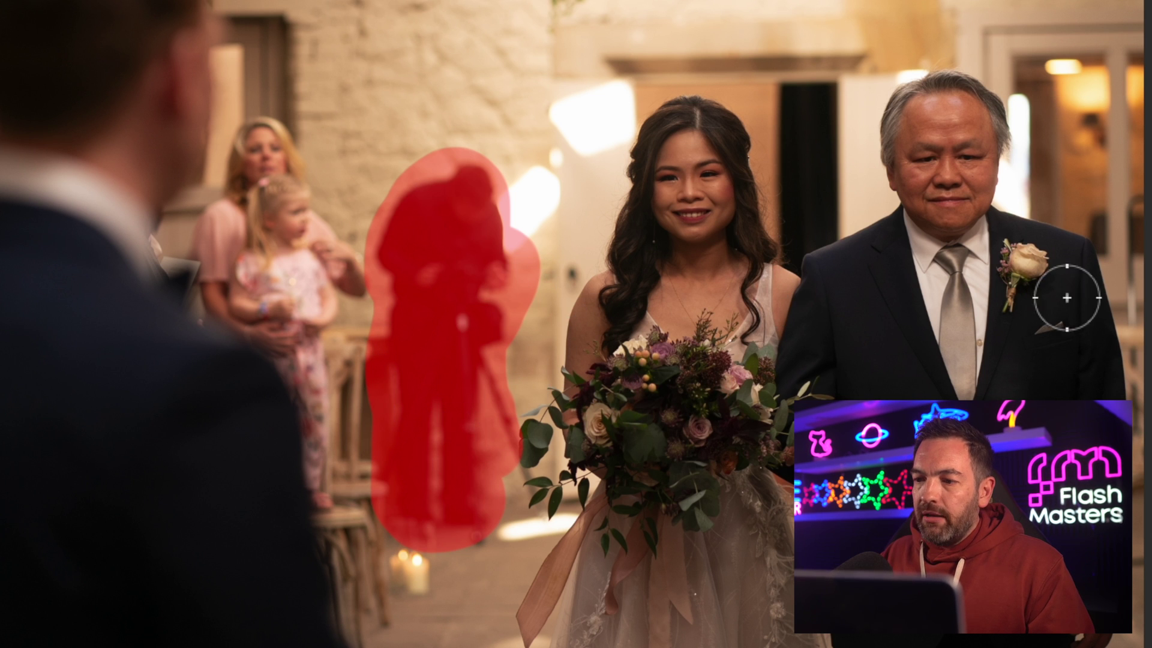
click(1090, 298)
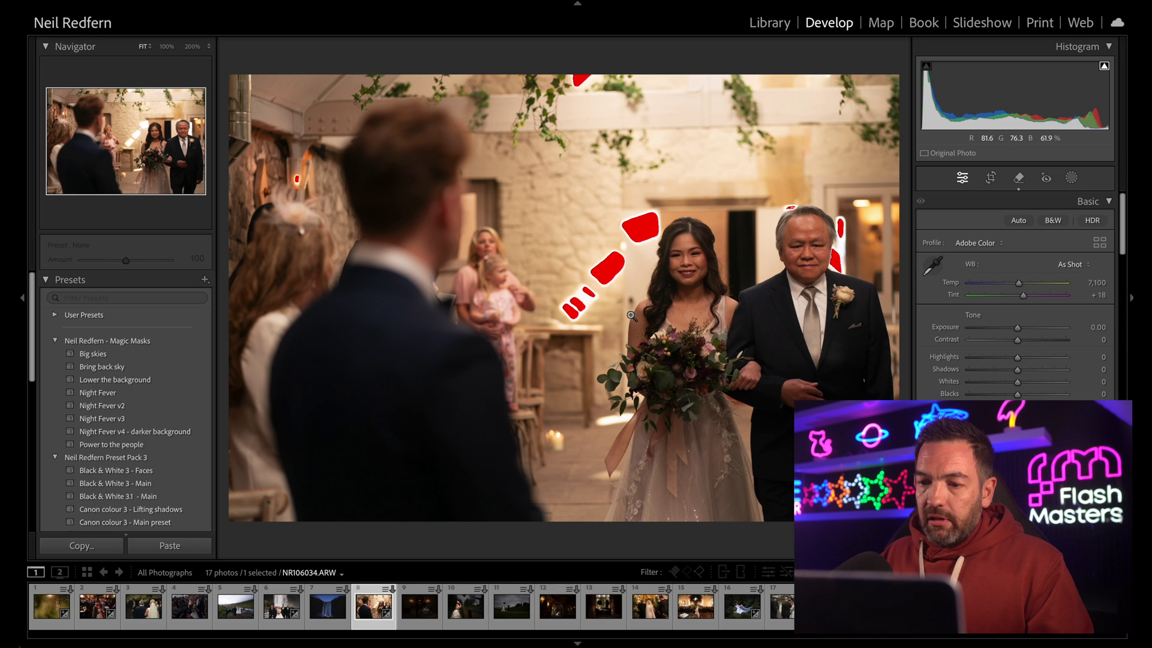
Step: Inspect the generated table and wall highlights where the videographer stood up close
click(637, 247)
mouse_move(640, 246)
mouse_down()
mouse_move(630, 184)
mouse_move(650, 119)
mouse_move(543, 41)
mouse_up()
mouse_move(508, 286)
mouse_down()
mouse_move(494, 224)
mouse_move(432, 403)
mouse_move(580, 393)
mouse_move(641, 474)
mouse_up()
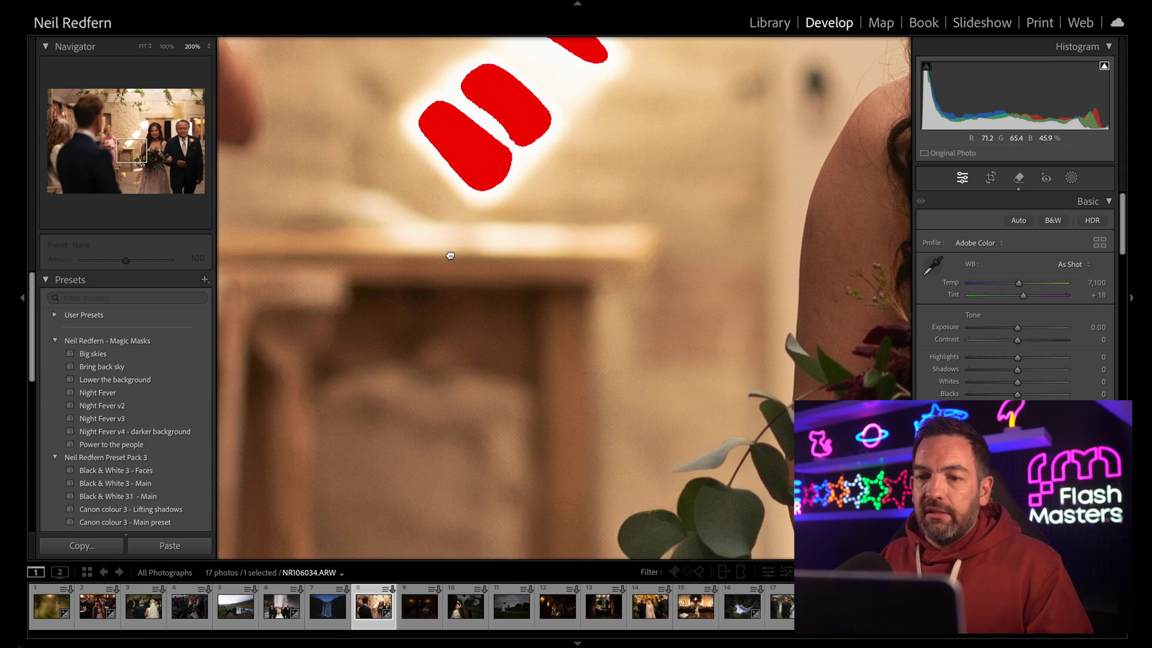
drag(450, 255, 659, 547)
click(577, 387)
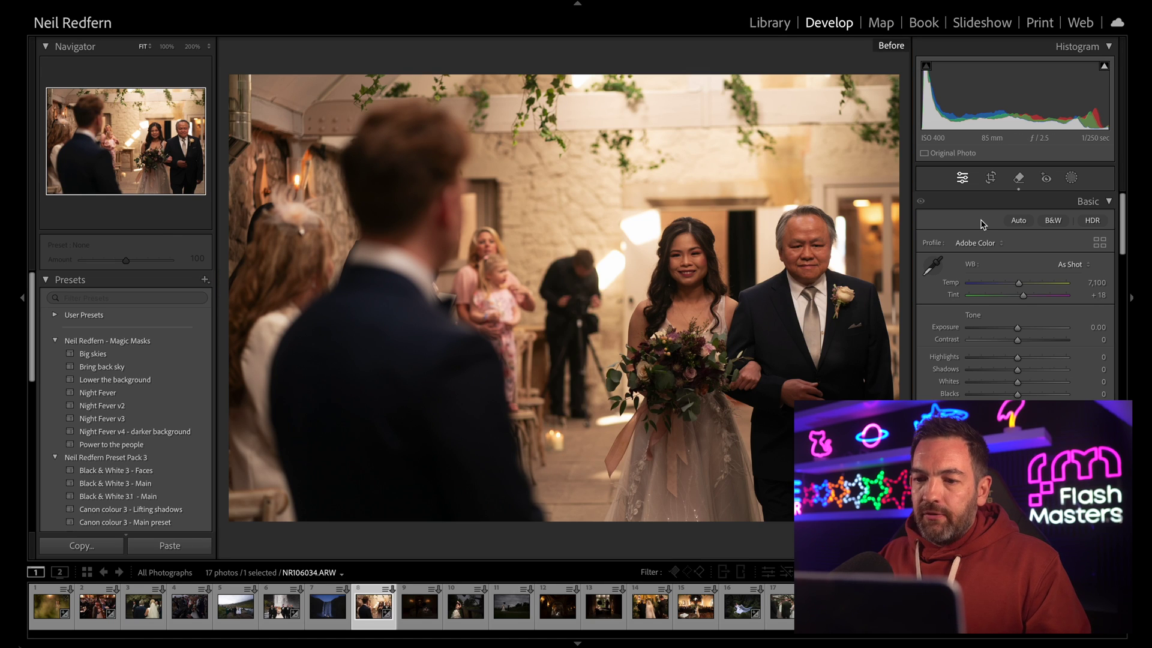
Step: Compare the before and after views of the wedding aisle photo
key(backslash)
key(backslash)
key(backslash)
key(backslash)
key(backslash)
key(backslash)
Step: Mask the groomsman at the right end of the group in NR104065.ARW, remove him with Generative AI, and choose the second variation
key(Left)
key(Left)
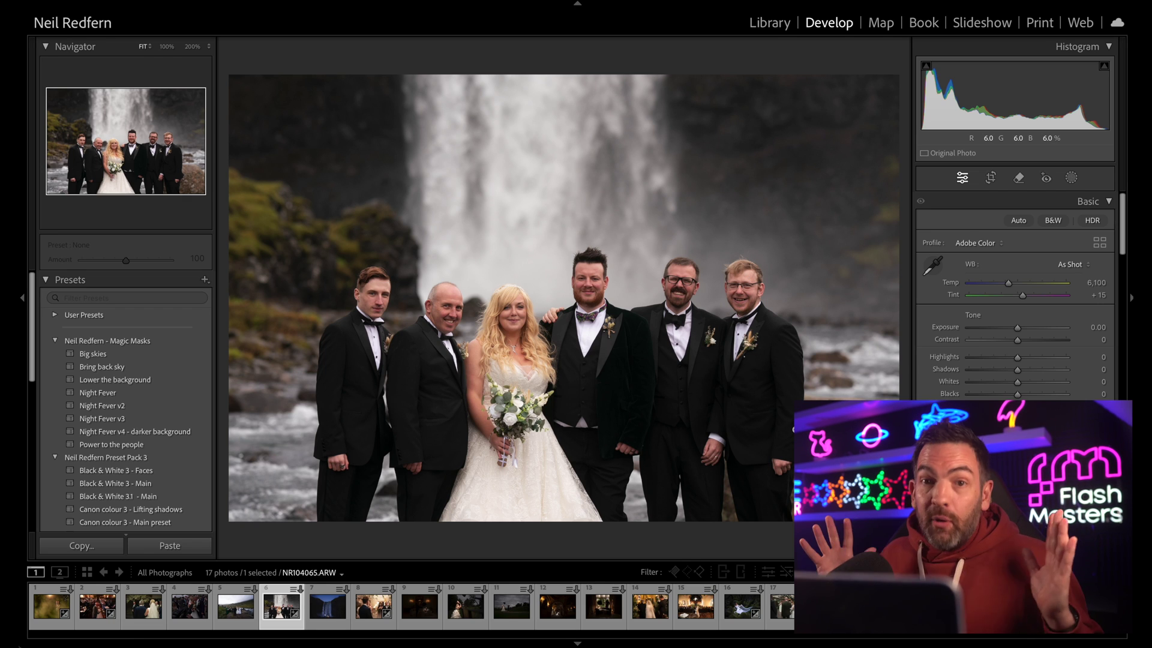
key(q)
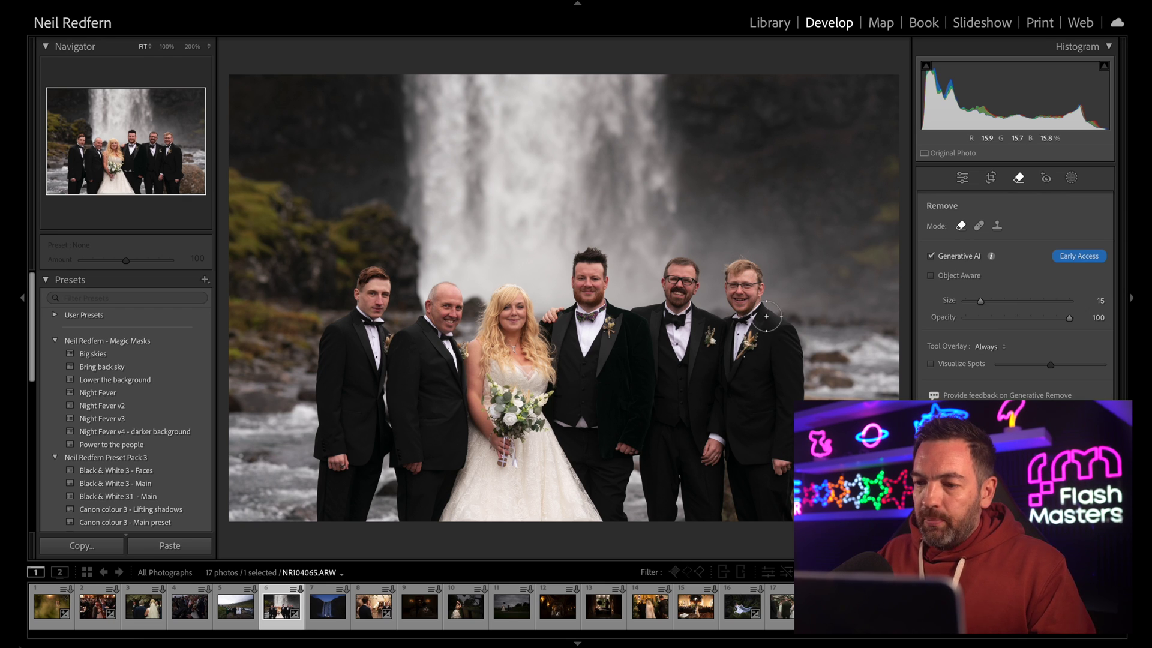
mouse_move(732, 276)
mouse_down()
mouse_move(739, 458)
mouse_move(785, 538)
mouse_move(792, 420)
mouse_move(759, 348)
mouse_up()
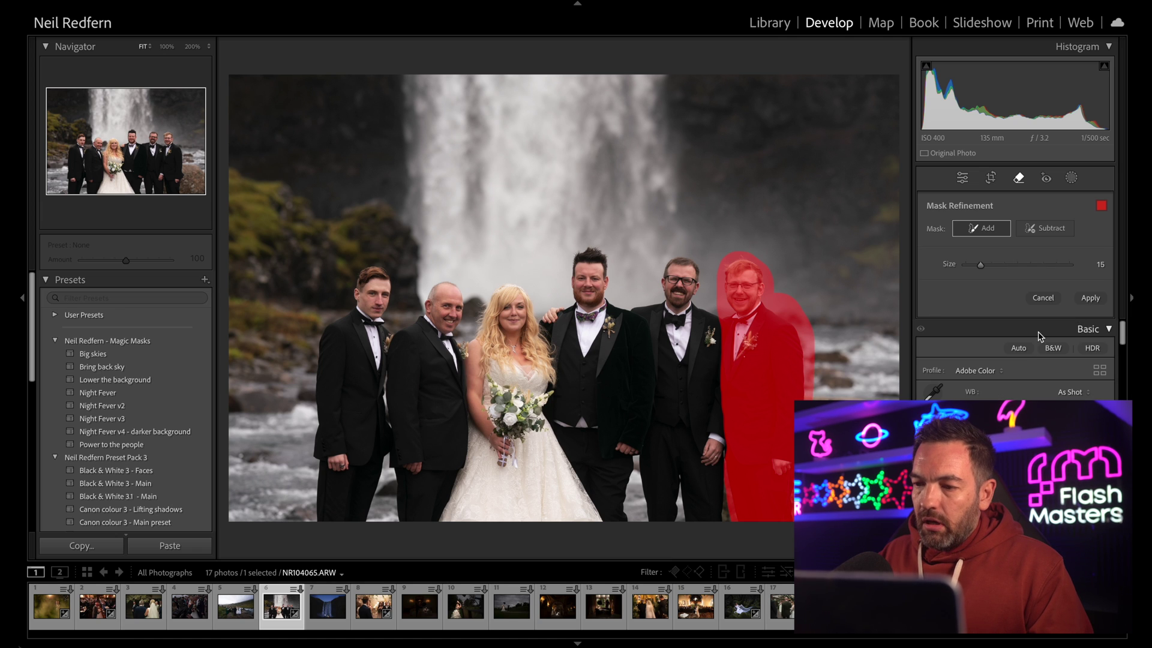
click(1091, 298)
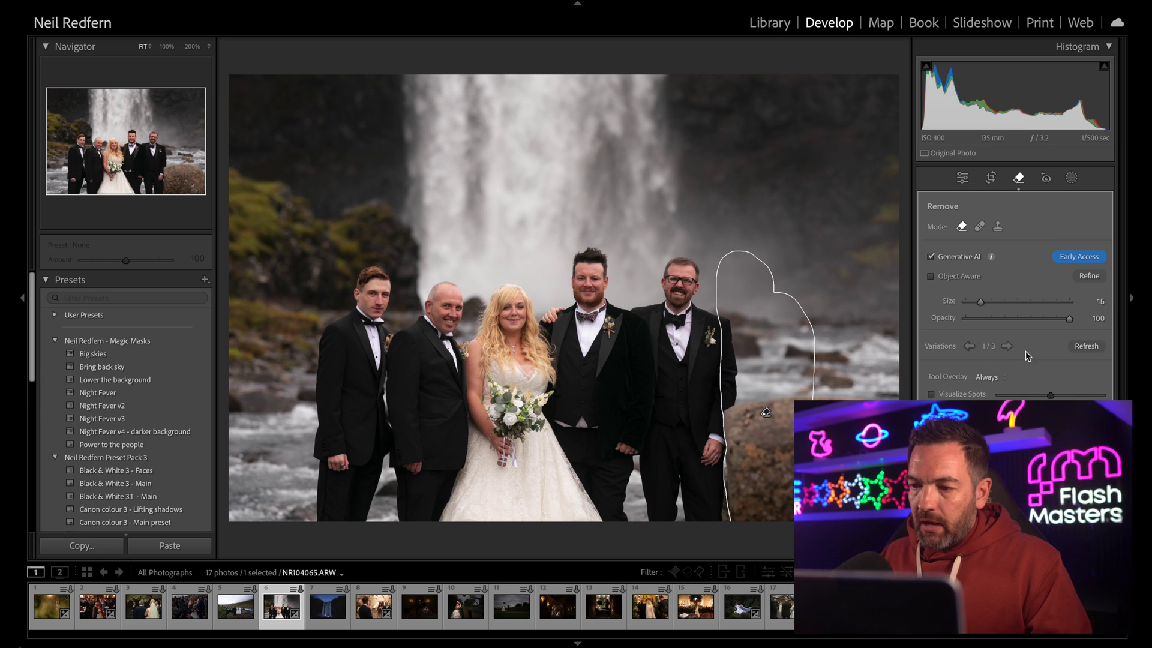
click(1007, 346)
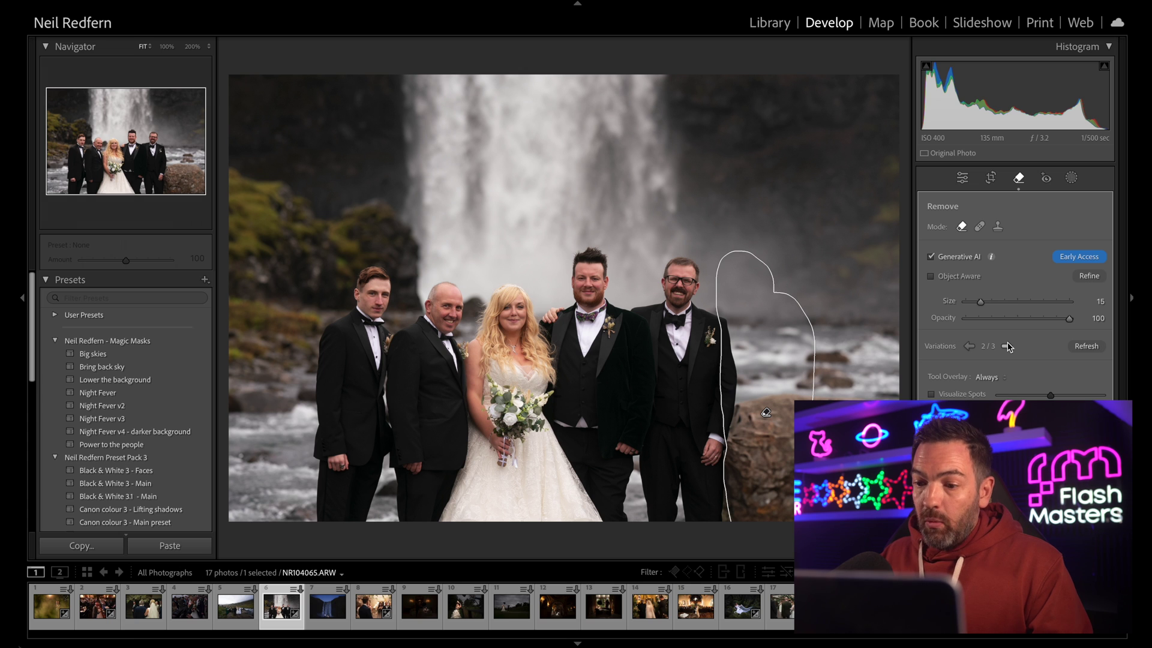
key(Return)
Step: Inspect the generated rock and the neighbouring groomsman's sleeve up close
click(748, 450)
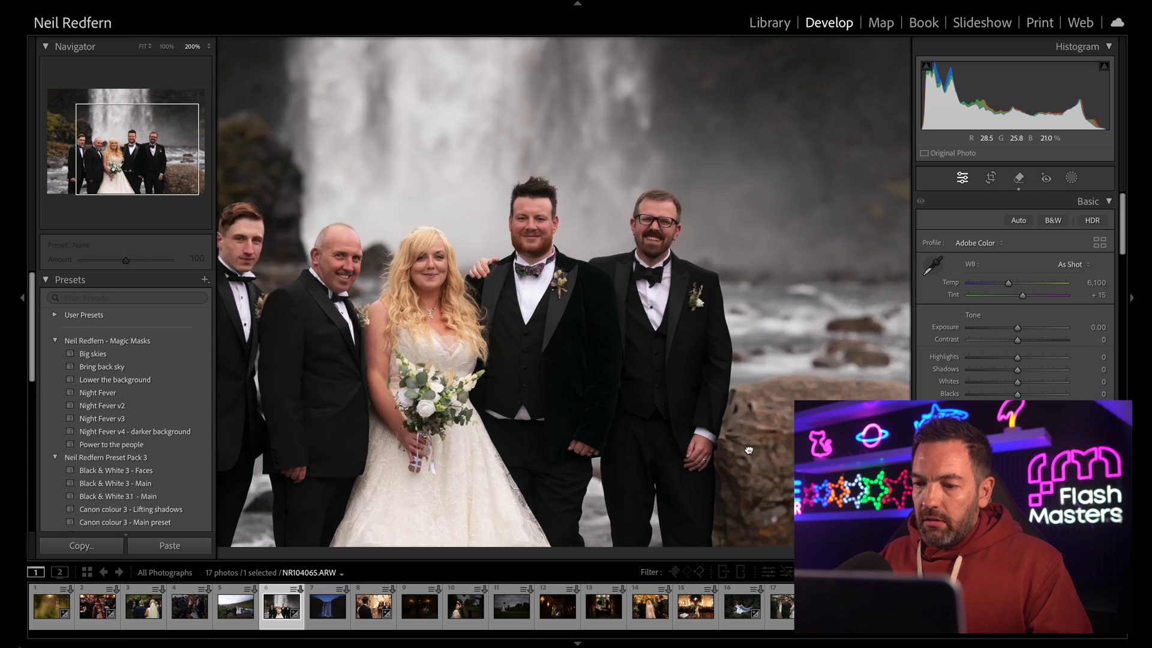
drag(725, 335, 700, 458)
drag(710, 308, 699, 450)
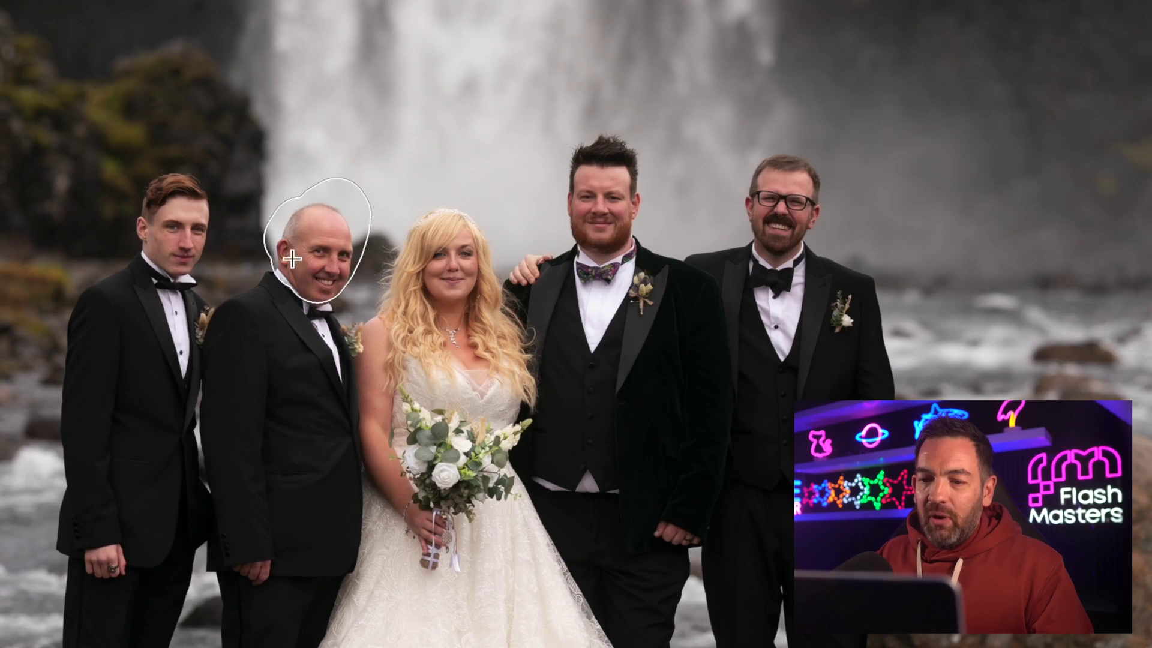
Step: Mask the groomsman beside the bride in NR104065.ARW, remove him with Generative AI, and browse the generated variations
mouse_move(280, 255)
mouse_down()
mouse_move(234, 328)
mouse_move(230, 351)
mouse_move(241, 520)
mouse_move(223, 449)
mouse_move(240, 603)
mouse_move(231, 594)
mouse_move(227, 571)
mouse_move(234, 591)
mouse_move(294, 634)
mouse_move(317, 561)
mouse_move(326, 552)
mouse_move(311, 591)
mouse_move(348, 526)
mouse_move(321, 422)
mouse_move(322, 343)
mouse_move(334, 330)
mouse_move(314, 333)
mouse_move(324, 243)
mouse_move(274, 392)
mouse_move(267, 618)
mouse_up()
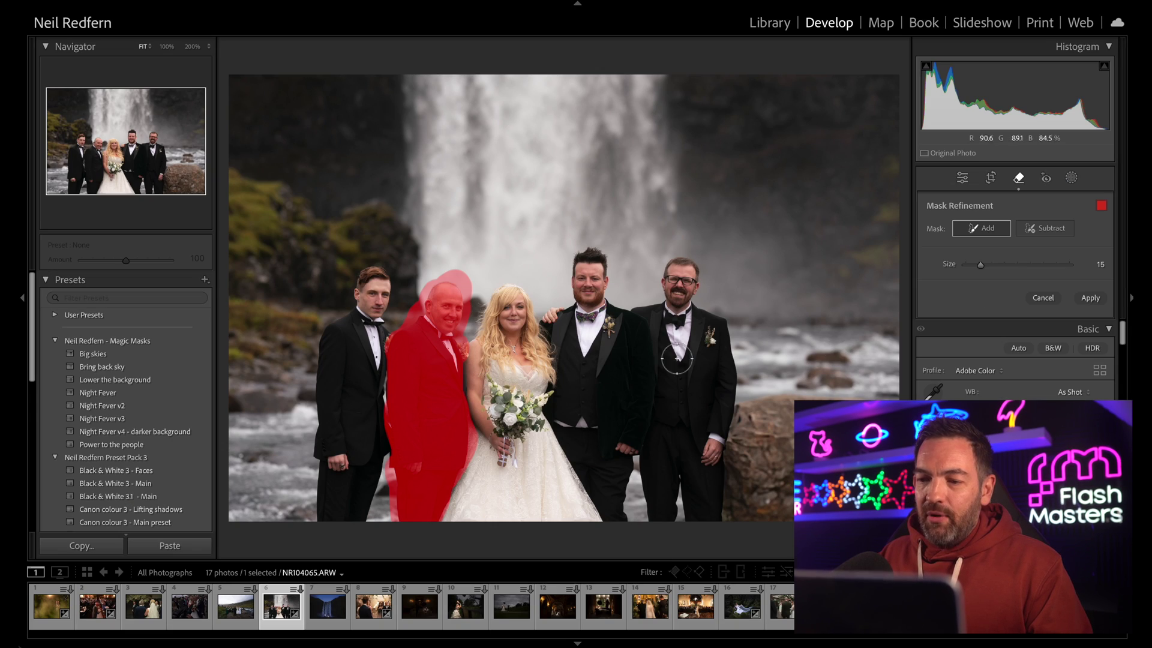
click(1090, 298)
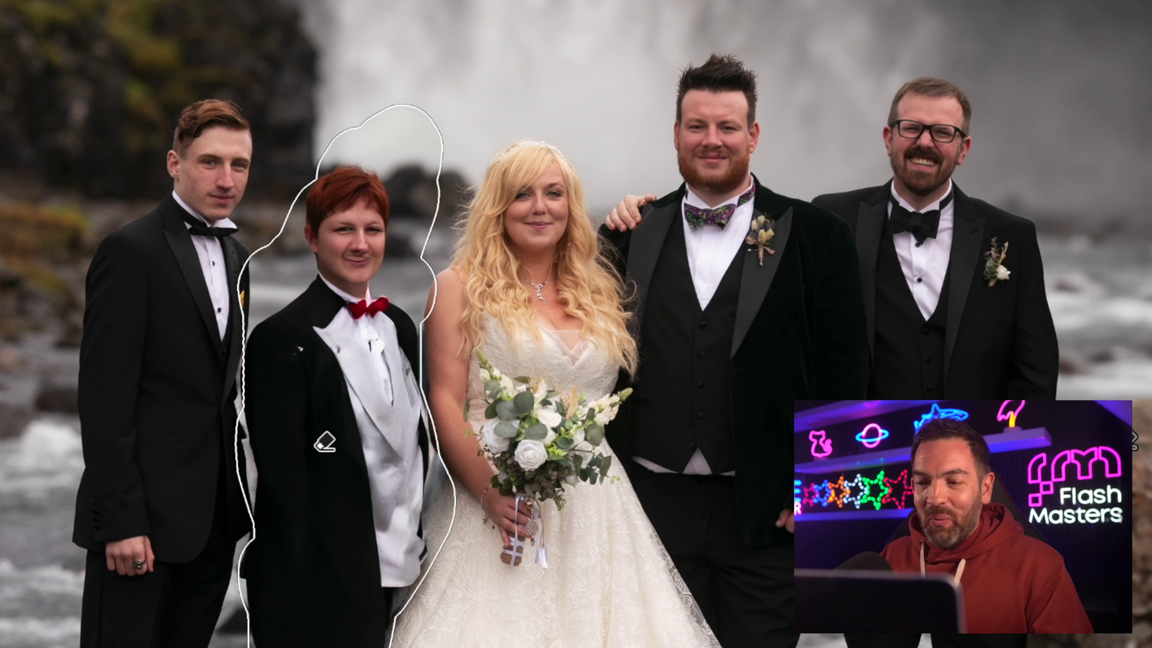
key(Right)
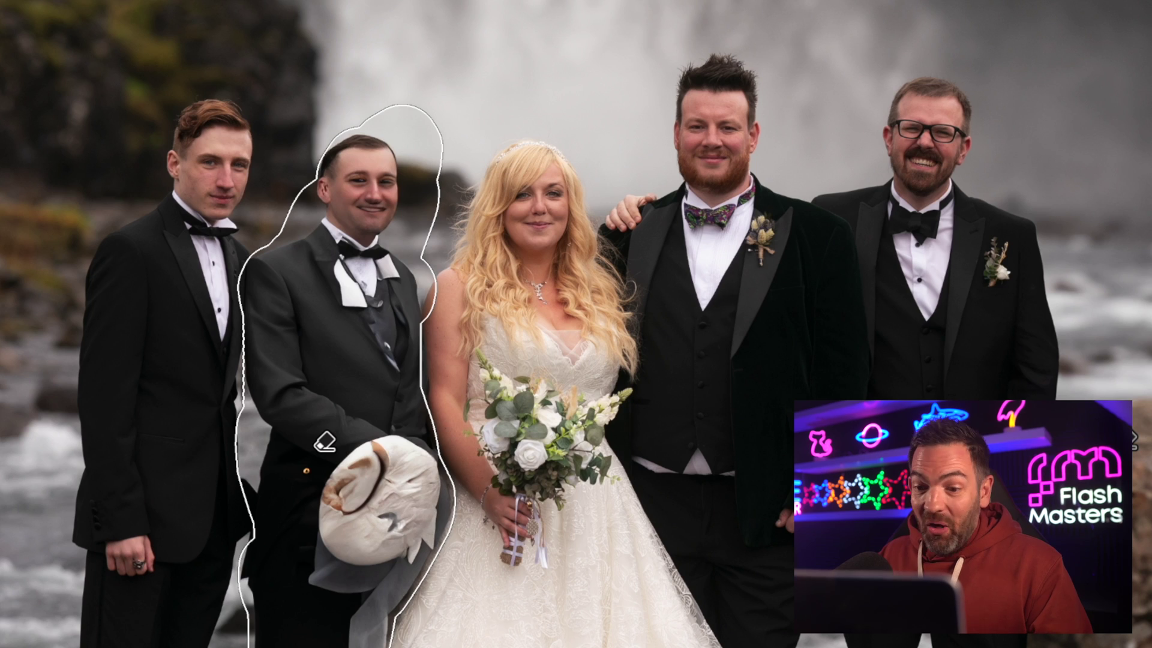
key(Right)
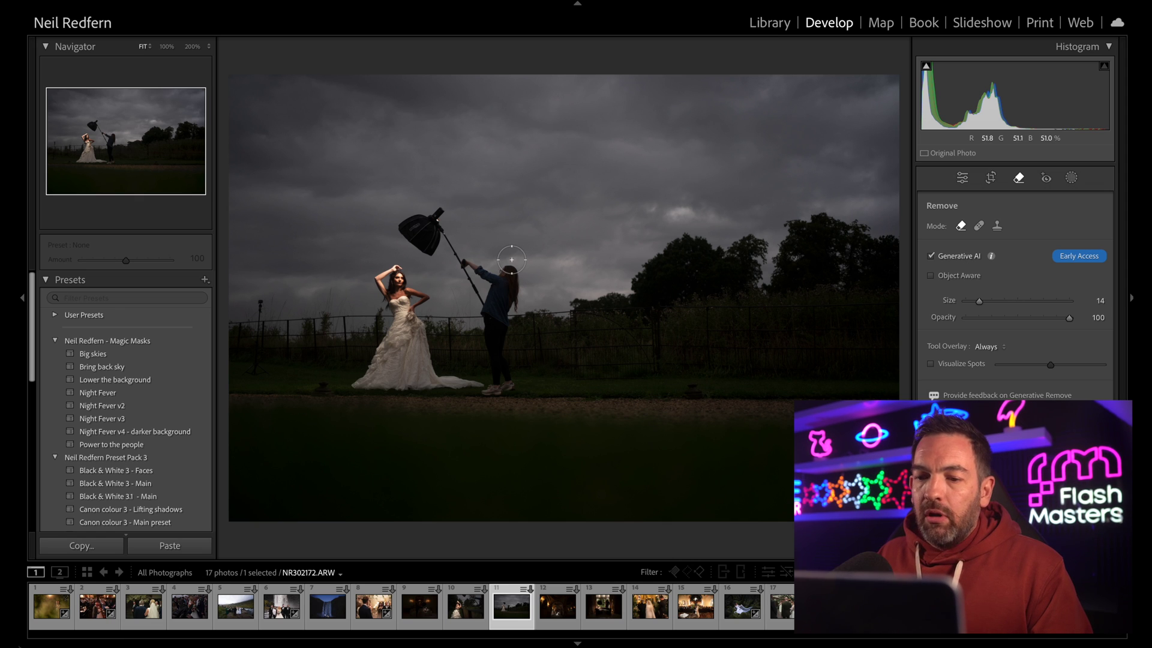
Step: Mask the assistant and the softbox on its pole in NR302172.ARW and remove them with Generative AI
drag(510, 279, 510, 279)
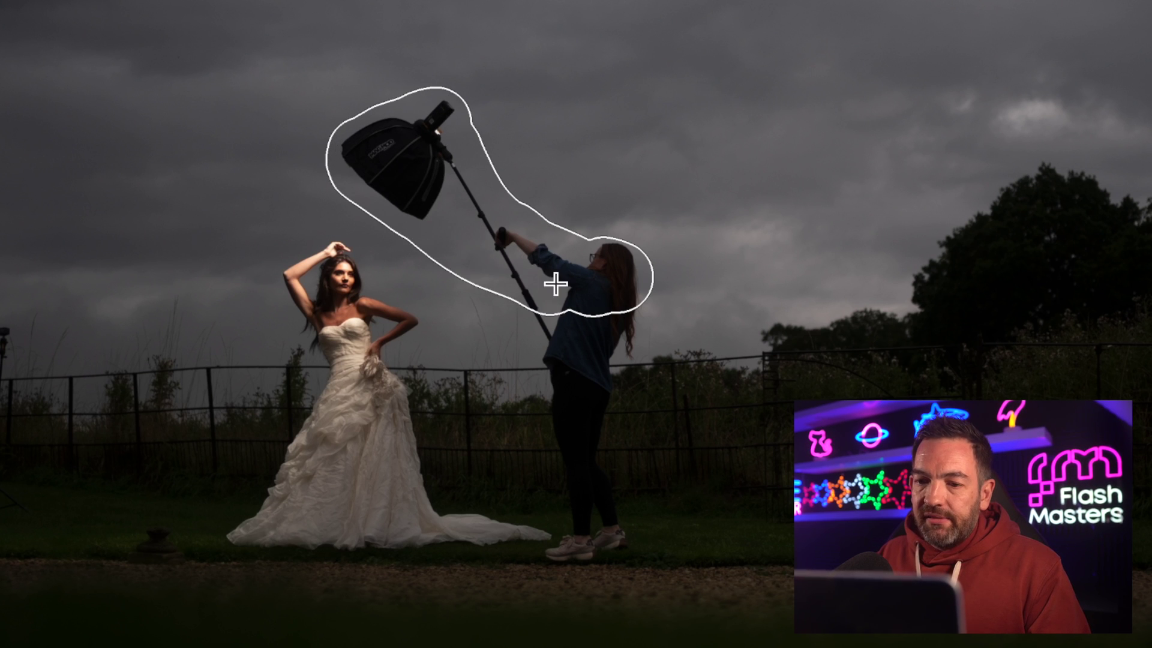
drag(556, 284, 612, 342)
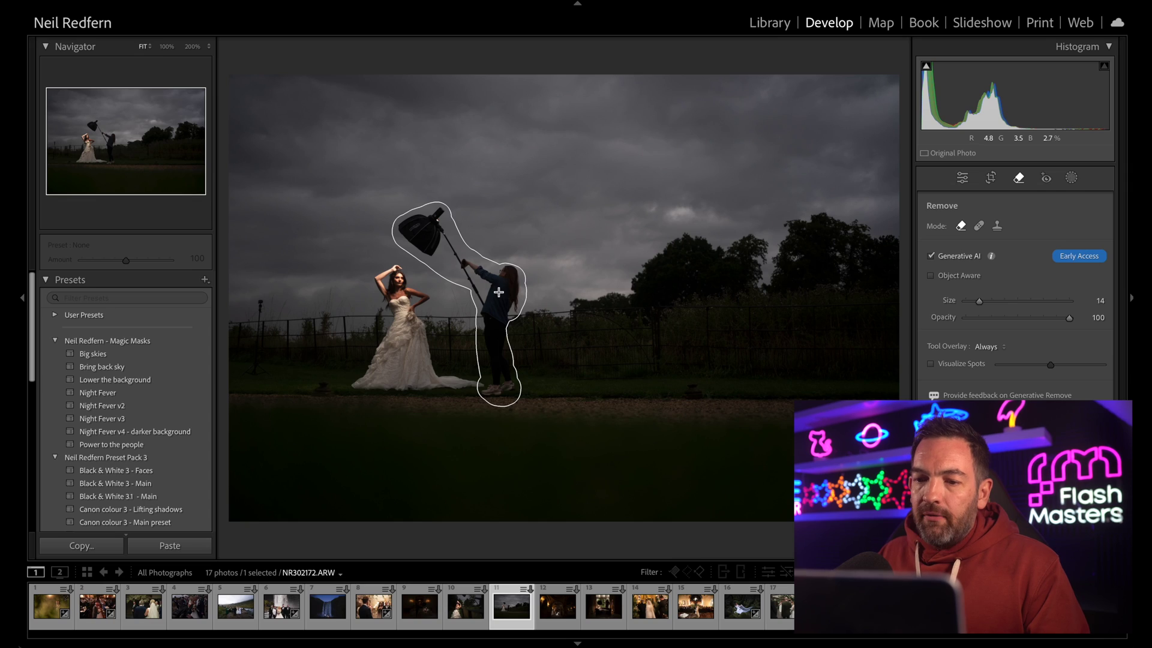
drag(499, 292, 499, 293)
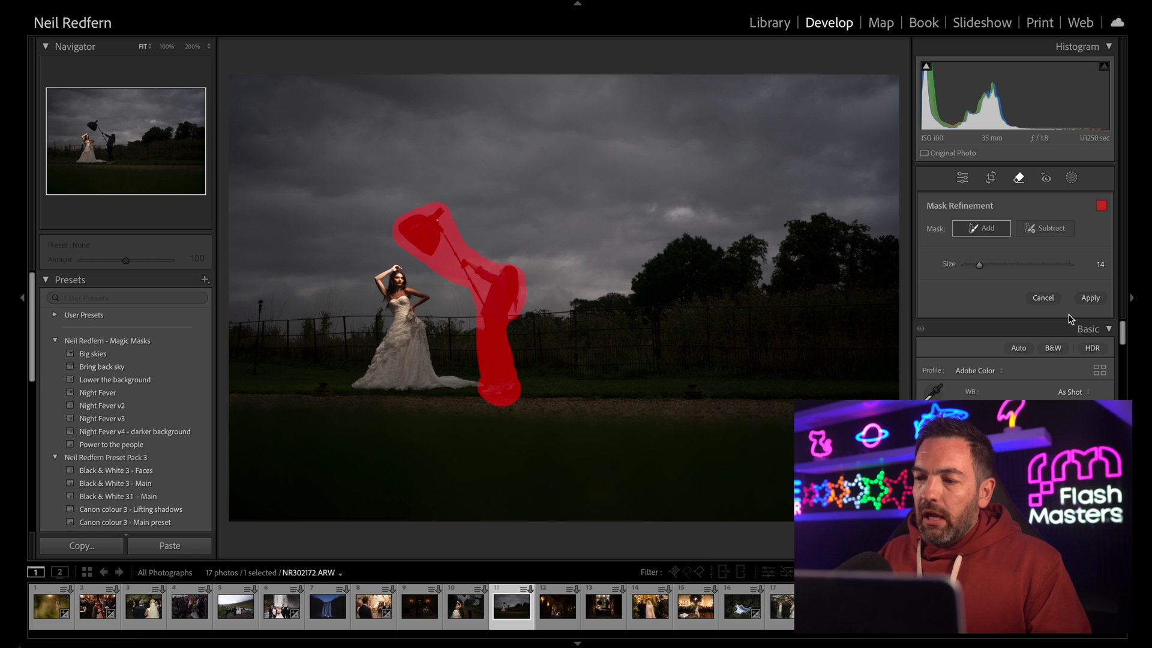
click(1091, 298)
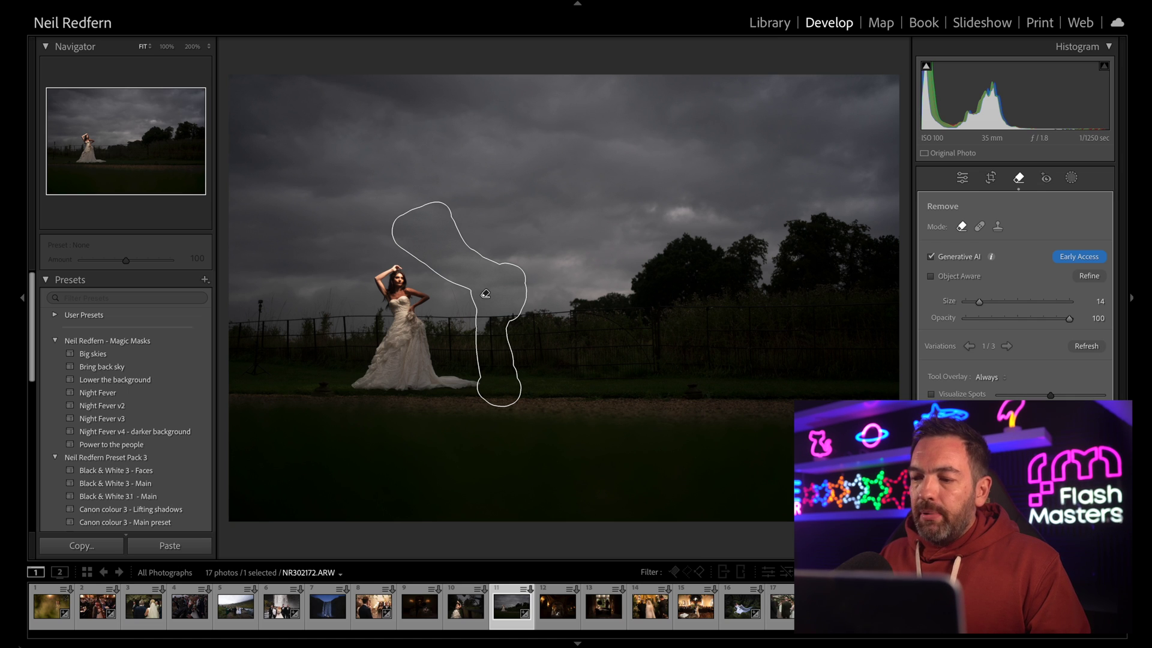
Step: Inspect the generated sky up close where the softbox and assistant stood, with the removal outline out of the way
key(q)
click(460, 273)
drag(520, 276, 502, 340)
drag(455, 139, 672, 248)
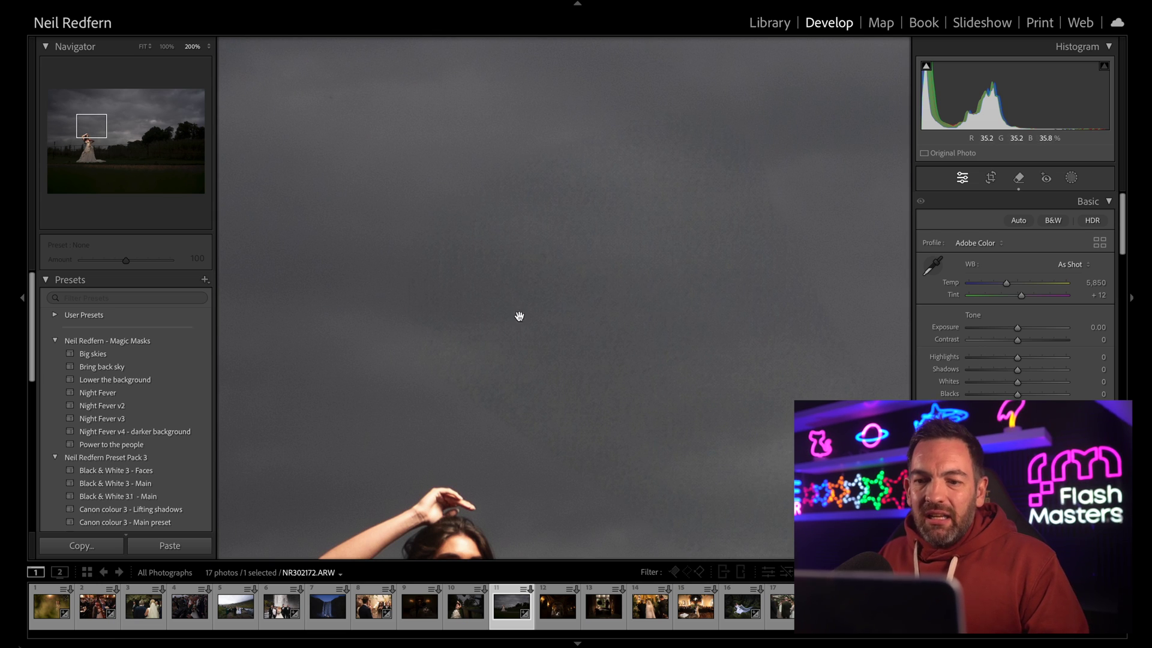
click(426, 352)
click(384, 230)
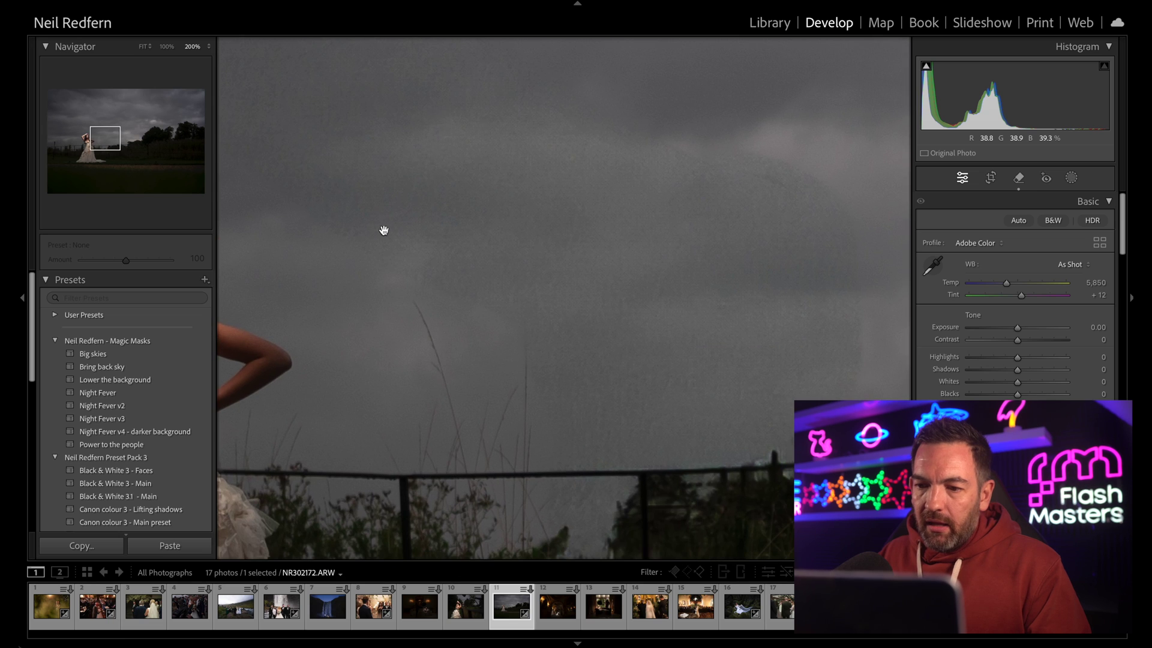
drag(665, 242, 570, 288)
Step: Compare the before and after views of the sky where the assistant stood, and return to the Remove tool
key(backslash)
key(backslash)
key(backslash)
key(backslash)
key(backslash)
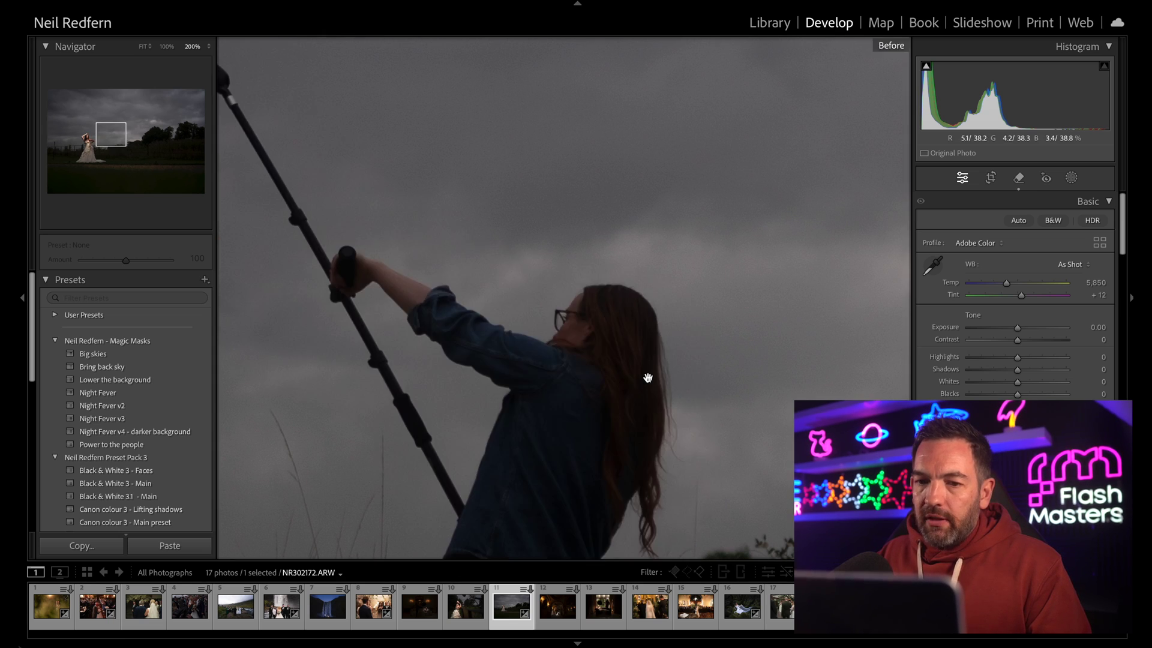
key(backslash)
click(580, 344)
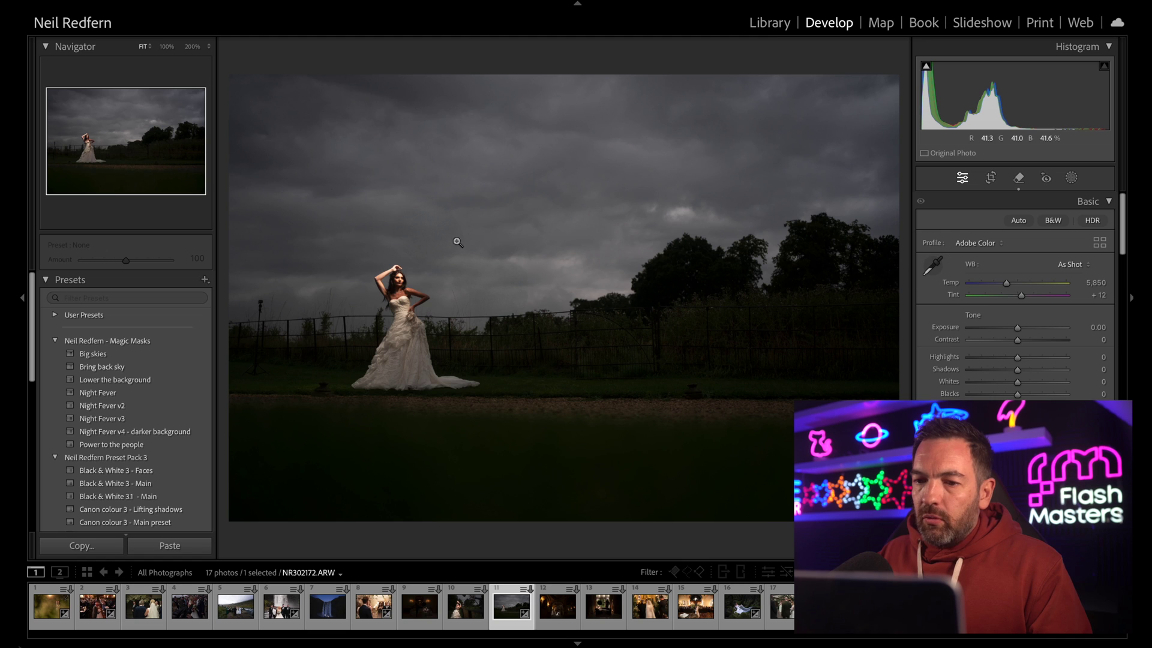
click(448, 281)
click(1018, 180)
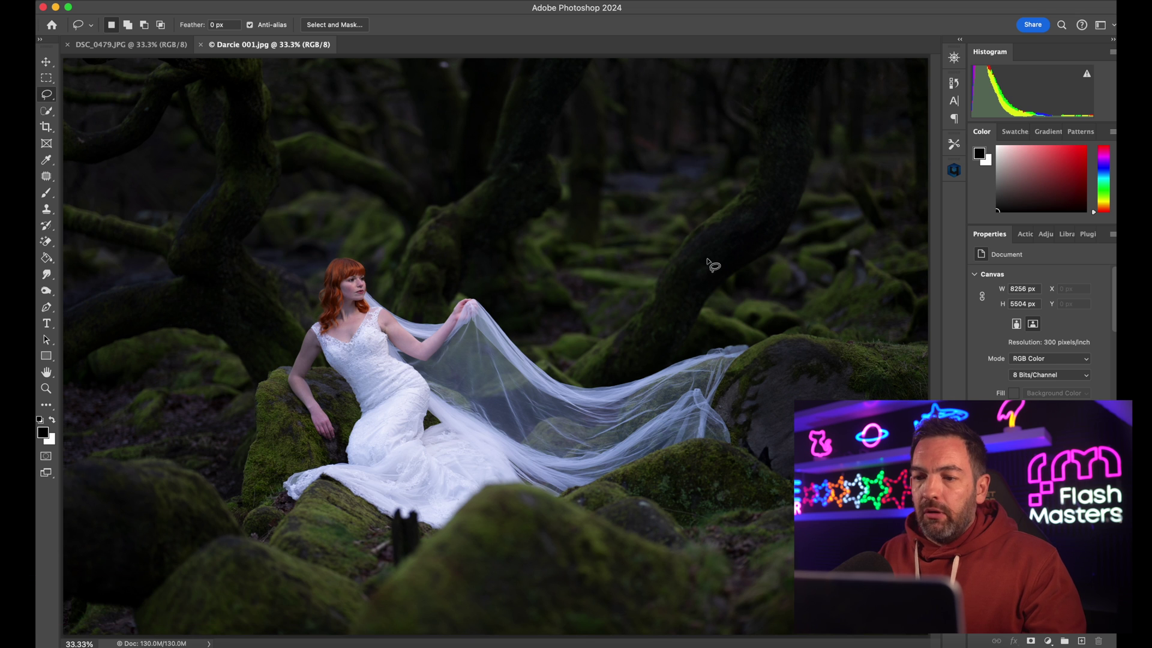
Step: In Photoshop, examine the dark background trees and mossy ground of Darcie 001.jpg up close
key(super+plus)
key(super+plus)
key(super+plus)
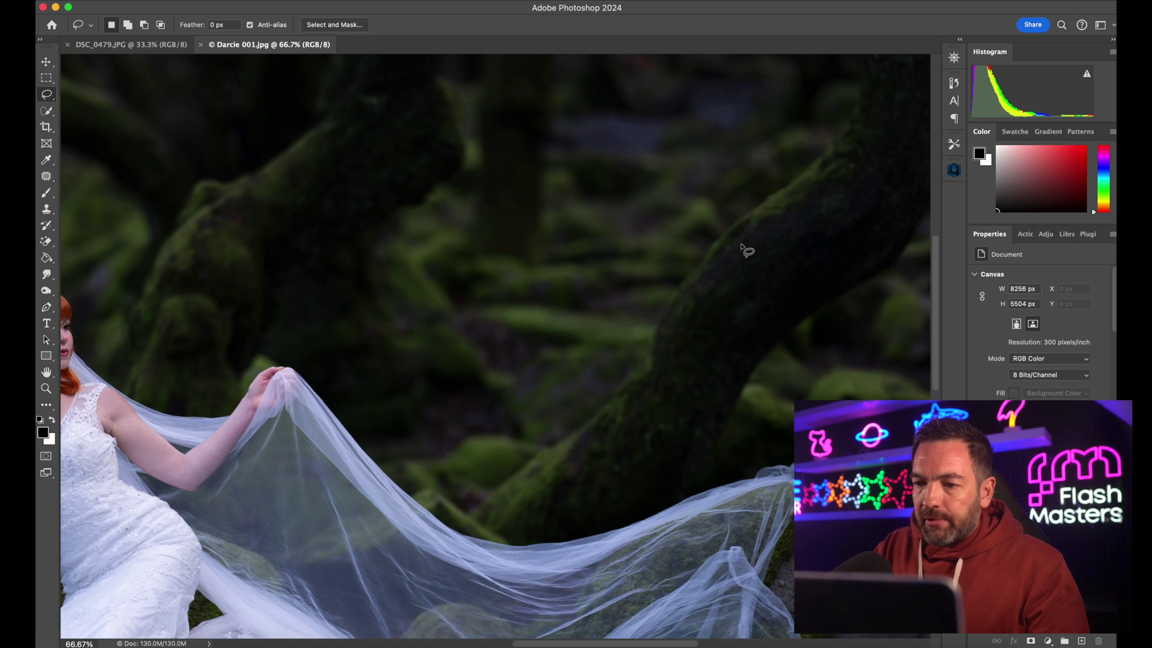
scroll(747, 251, up, 10)
scroll(747, 251, right, 10)
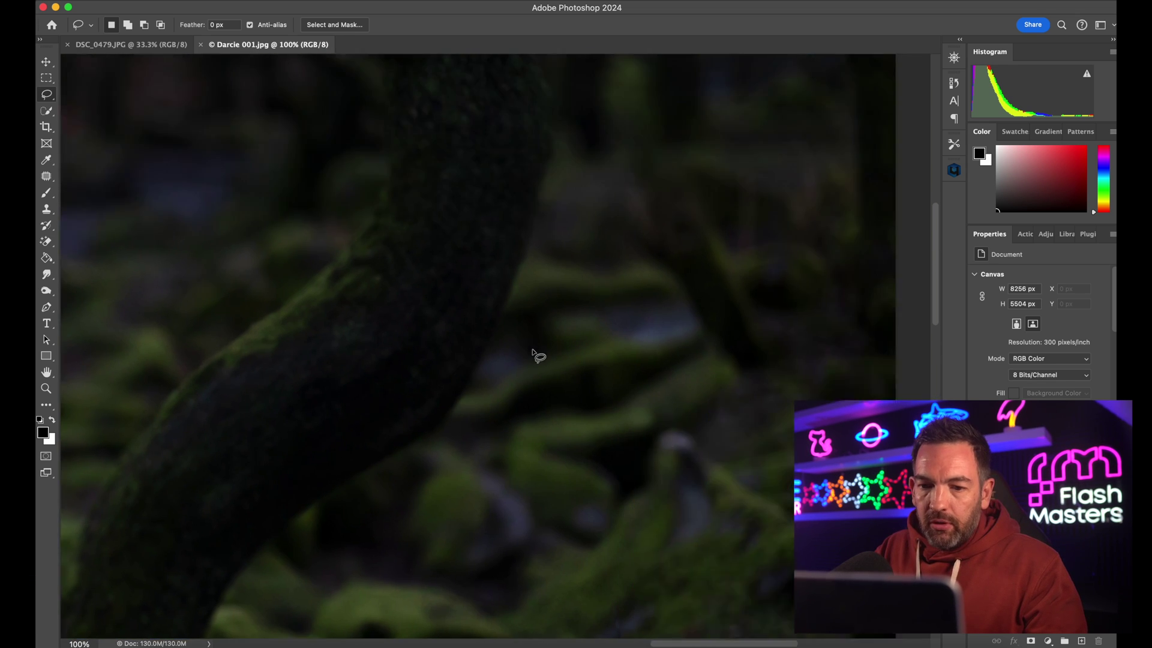
scroll(539, 356, down, 5)
scroll(538, 355, left, 10)
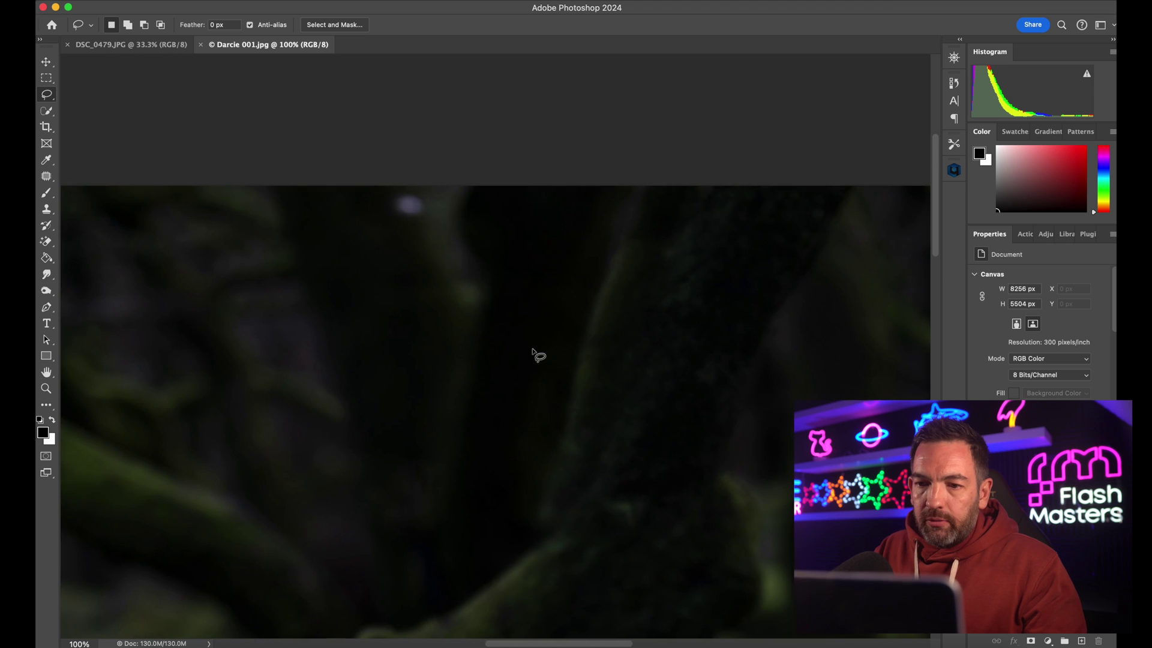
scroll(538, 355, right, 5)
scroll(539, 355, up, 2)
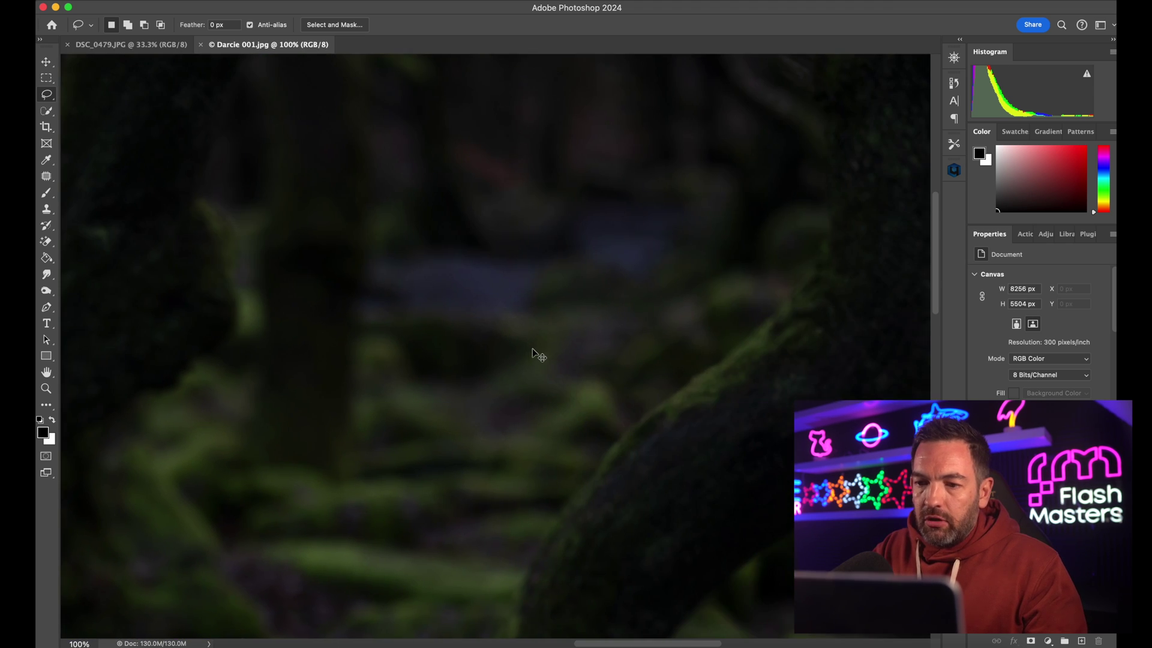
key(super+minus)
key(super+minus)
key(super+minus)
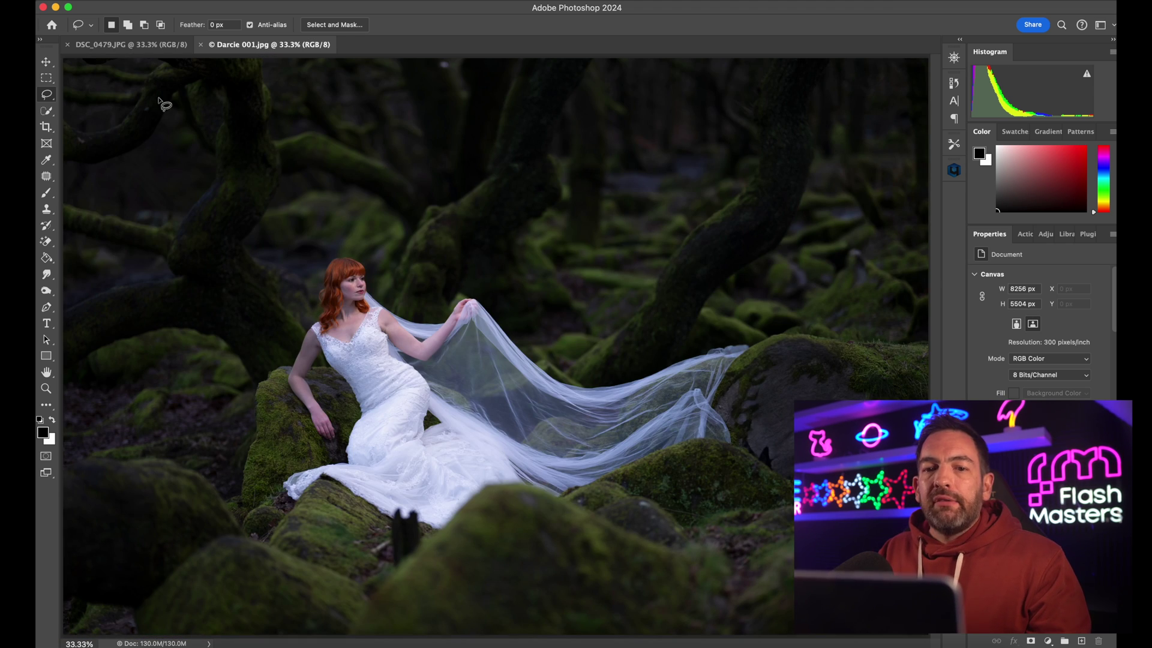
Step: Lasso the assistant, pole and softbox in DSC_0479.JPG and replace them using Generative Fill with an empty prompt
click(130, 46)
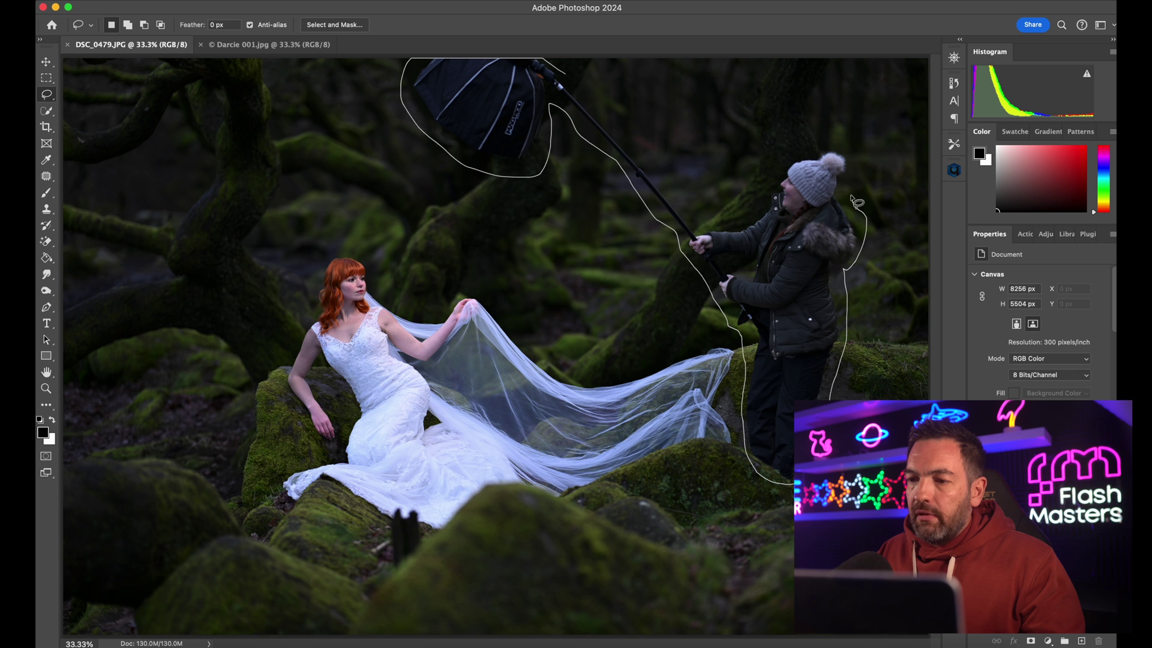
drag(780, 178, 766, 192)
right_click(819, 305)
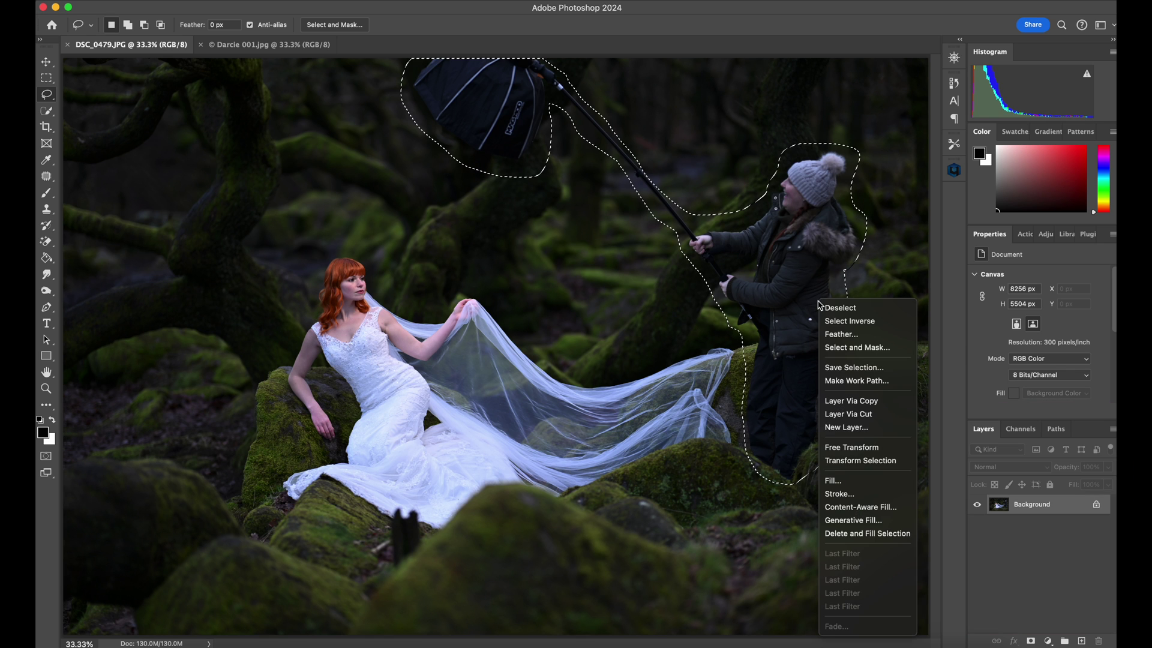
click(868, 520)
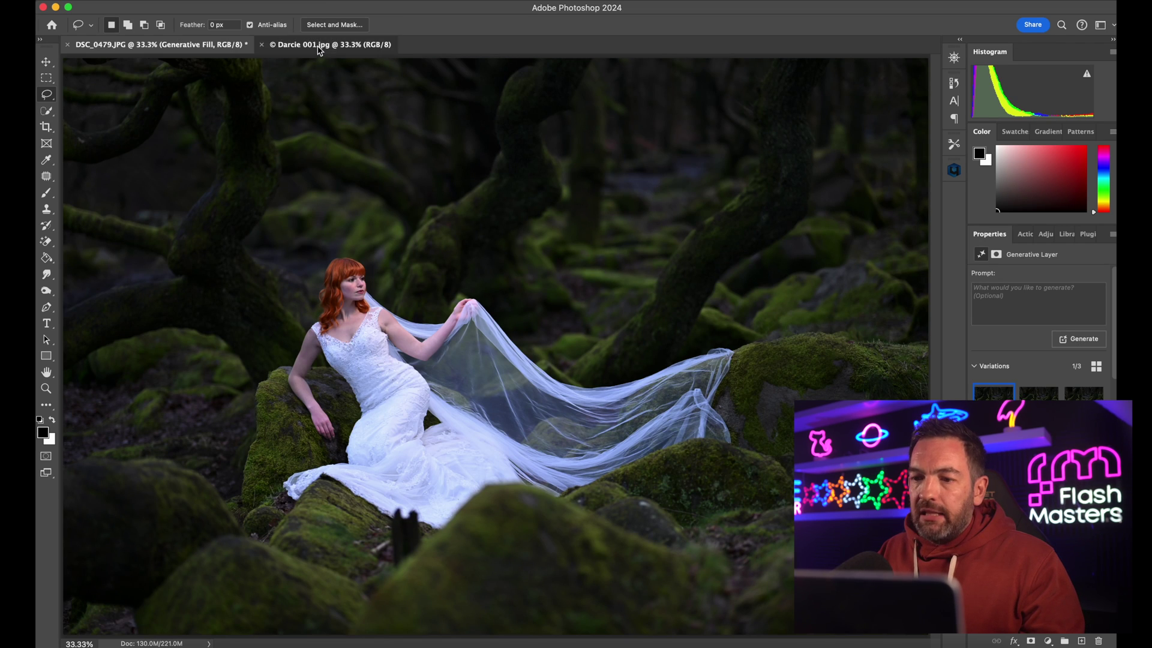
Step: Inspect the Generative Fill result on the background trees of DSC_0479.JPG up close
key(super+z)
click(213, 48)
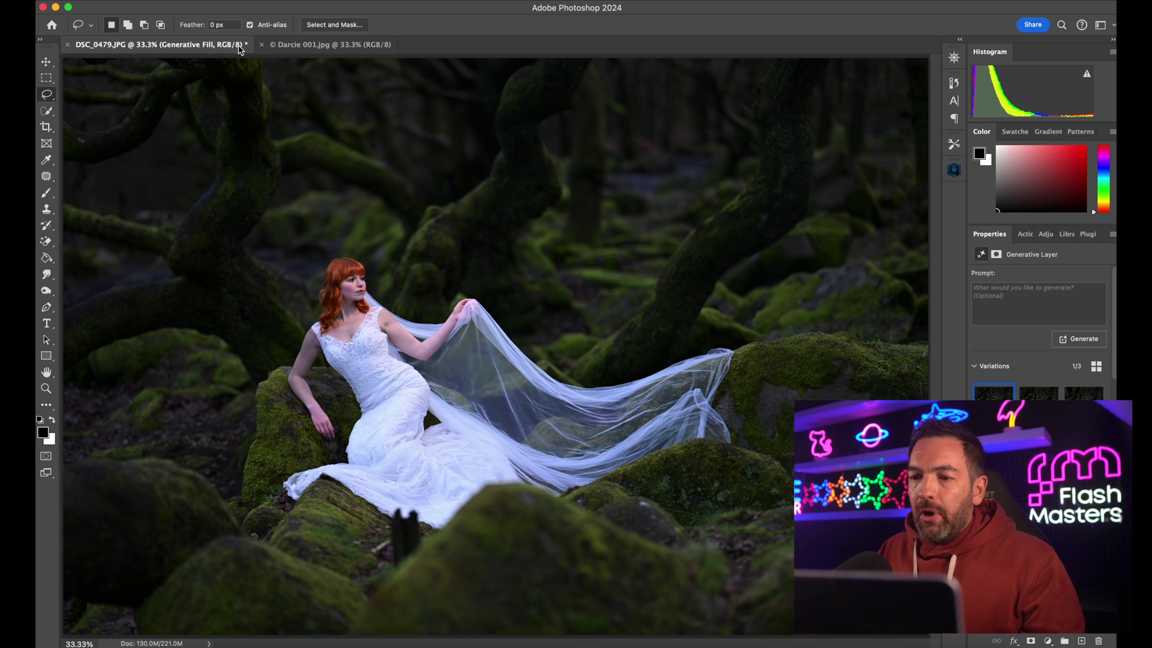
key(super+equal)
key(super+equal)
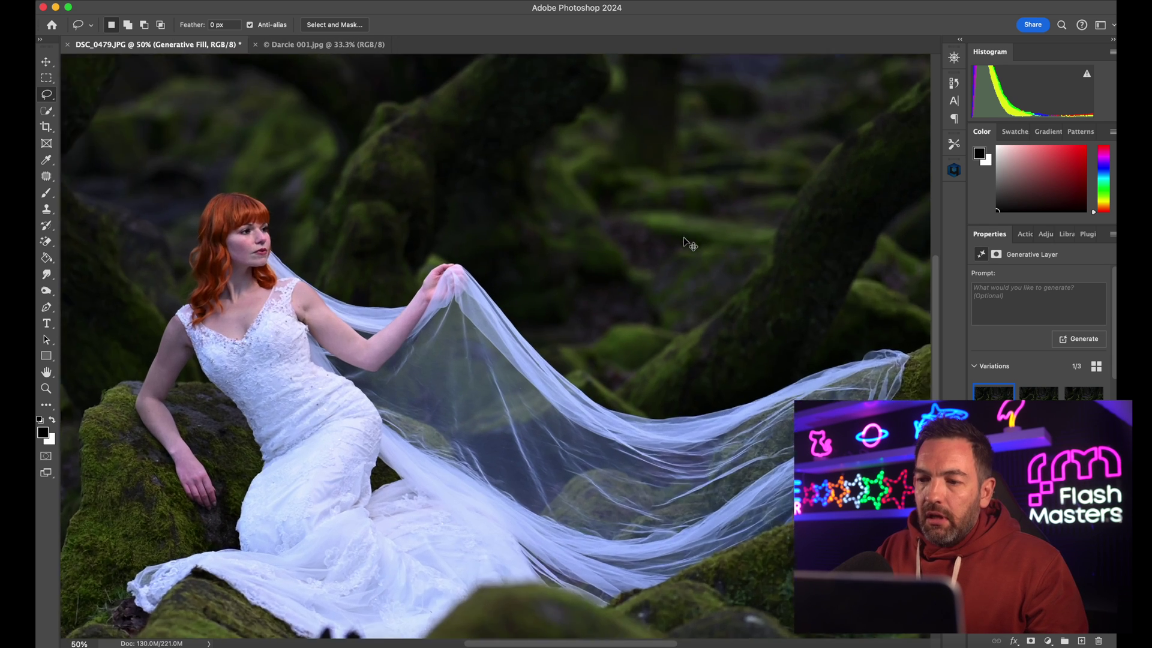
scroll(684, 240, up, 5)
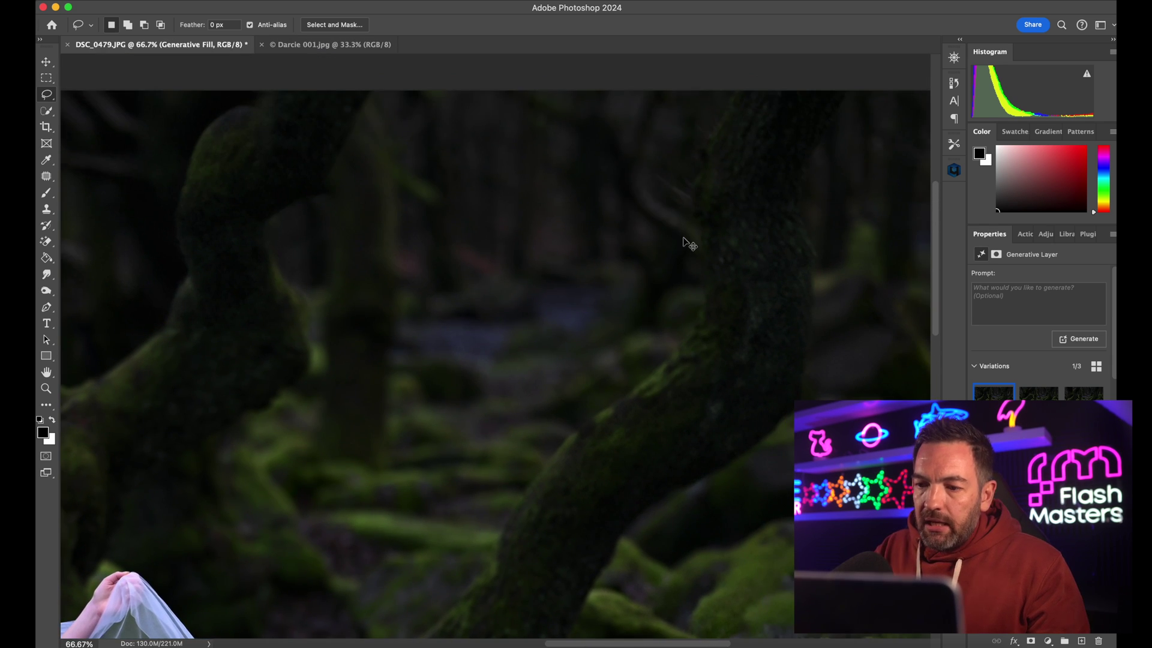
Step: Compare the generated tree trunk in DSC_0479.JPG with the same area in Darcie 001.jpg
key(ctrl+Tab)
key(super+equal)
key(super+equal)
scroll(493, 214, up, 5)
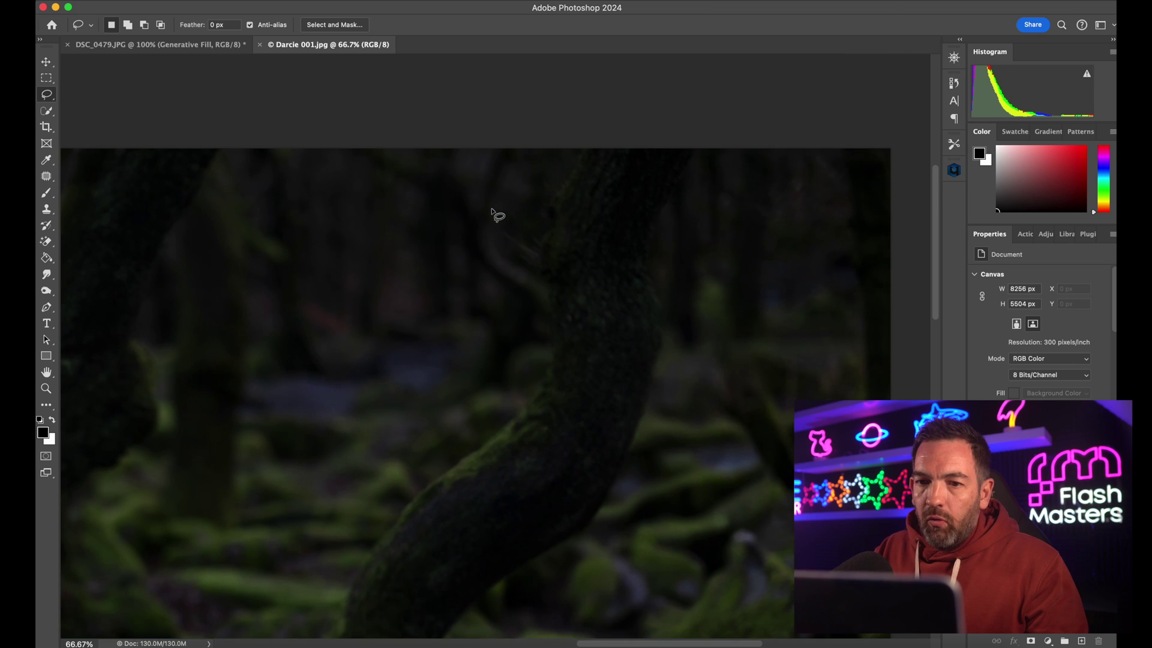
scroll(493, 214, up, 1)
click(178, 45)
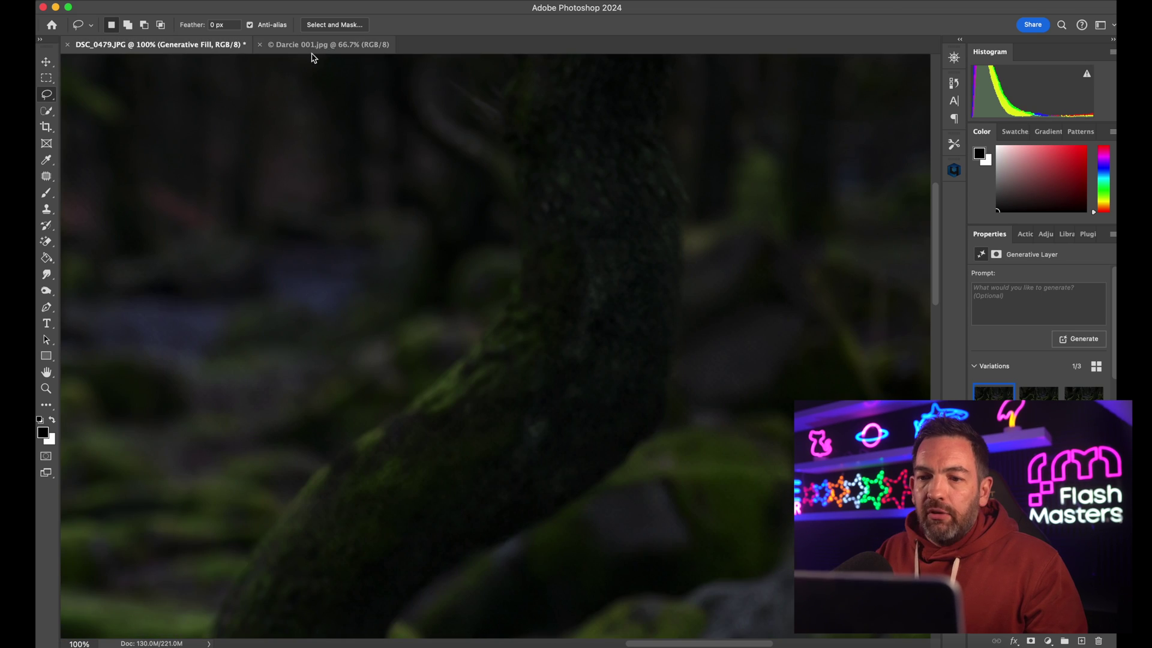
scroll(380, 180, up, 3)
click(328, 46)
key(super+0)
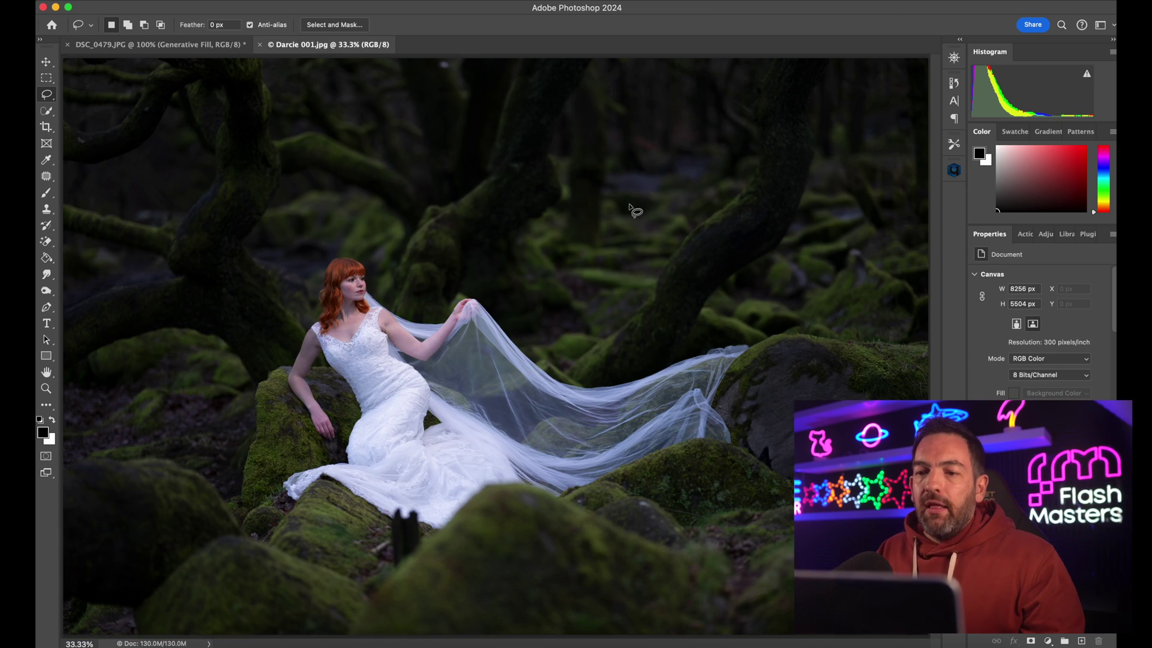
key(ctrl+Tab)
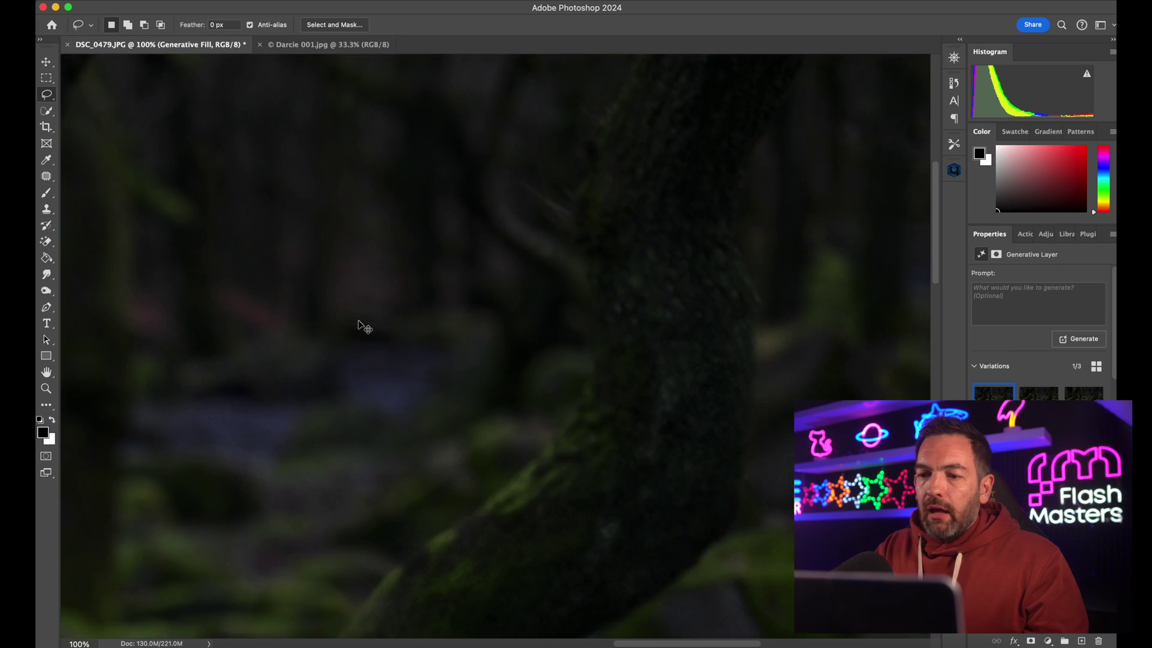
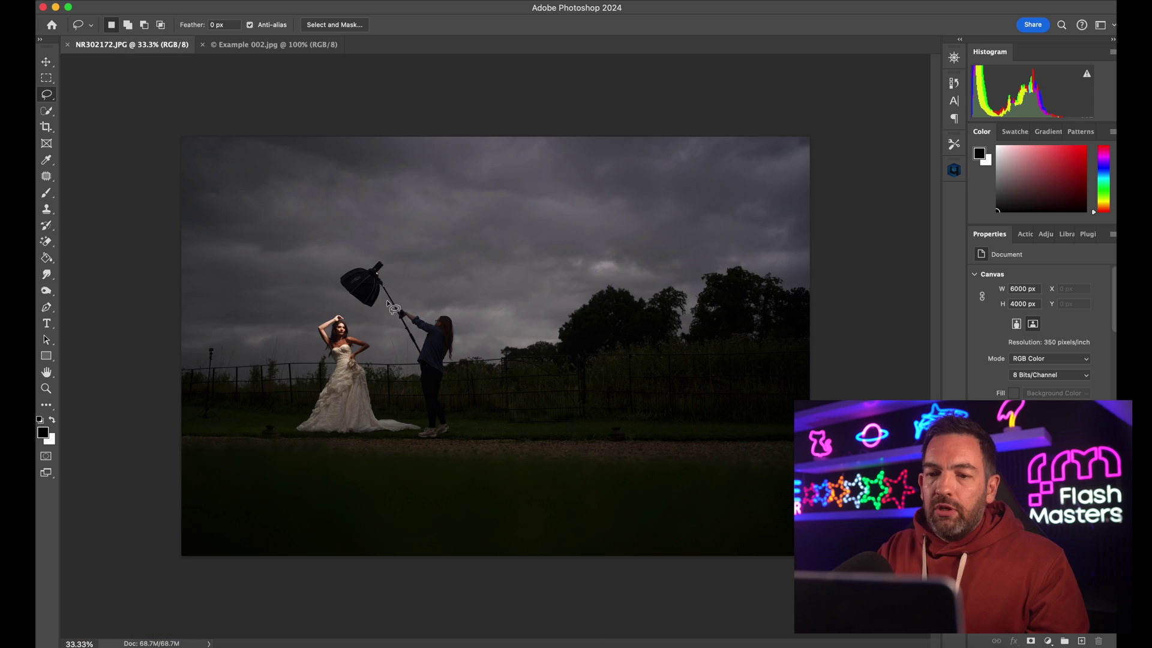
Step: Lasso the assistant, pole and softbox in NR302172.JPG and replace them using Generative Fill with an empty prompt
key(super+plus)
key(super+plus)
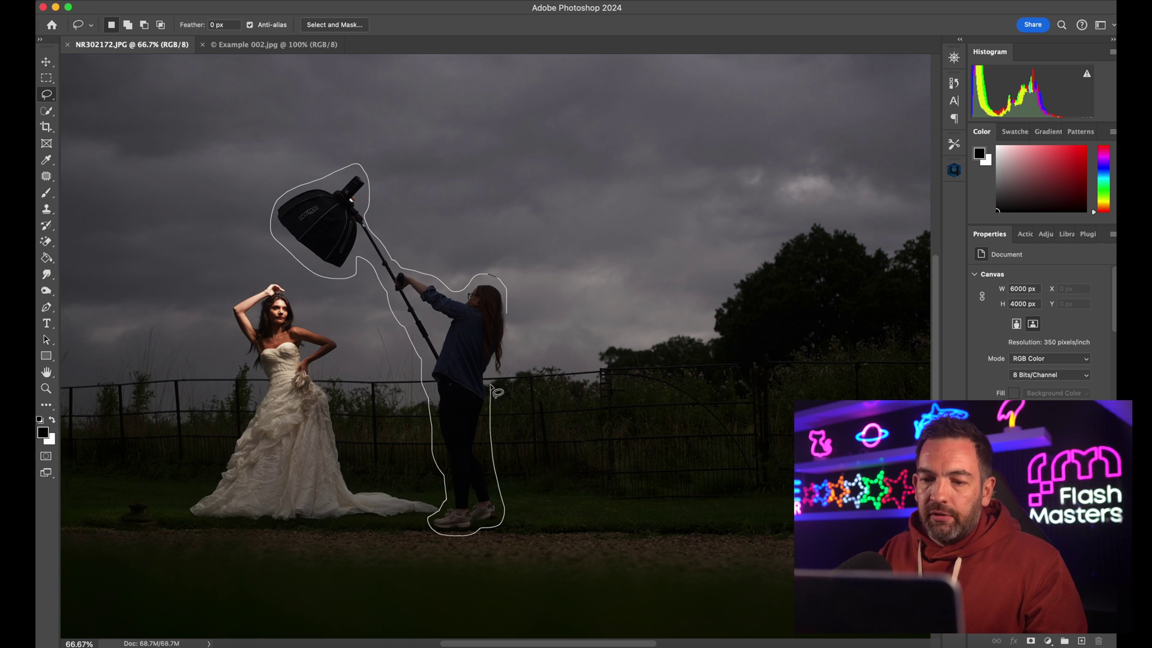
drag(511, 375, 515, 358)
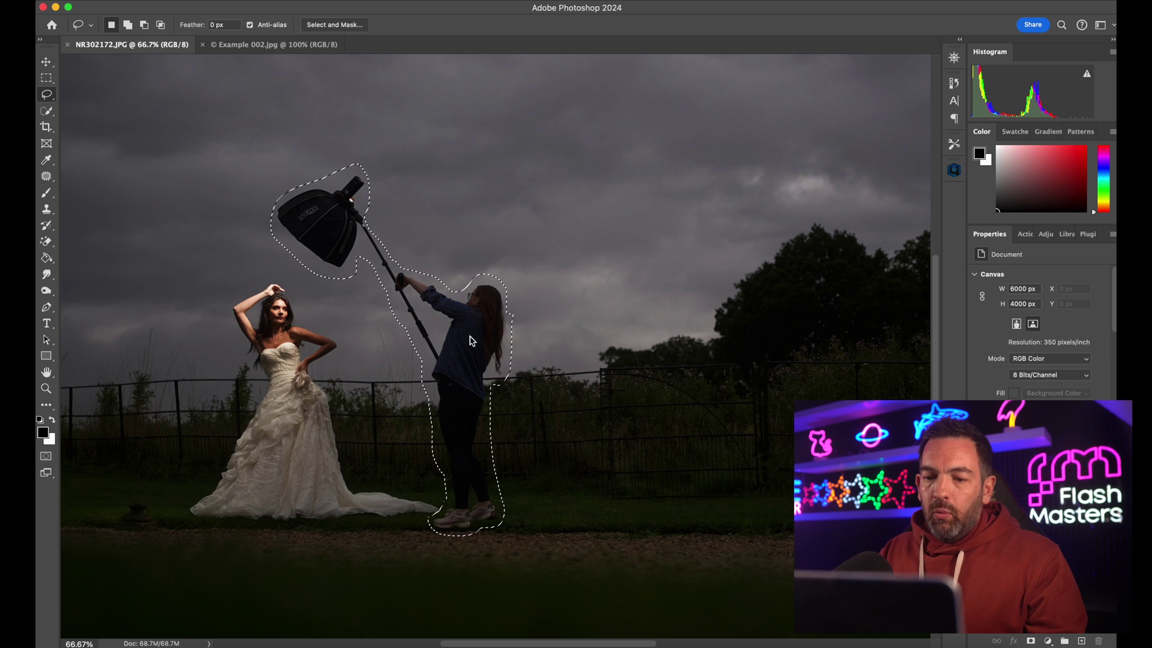
right_click(470, 360)
click(517, 542)
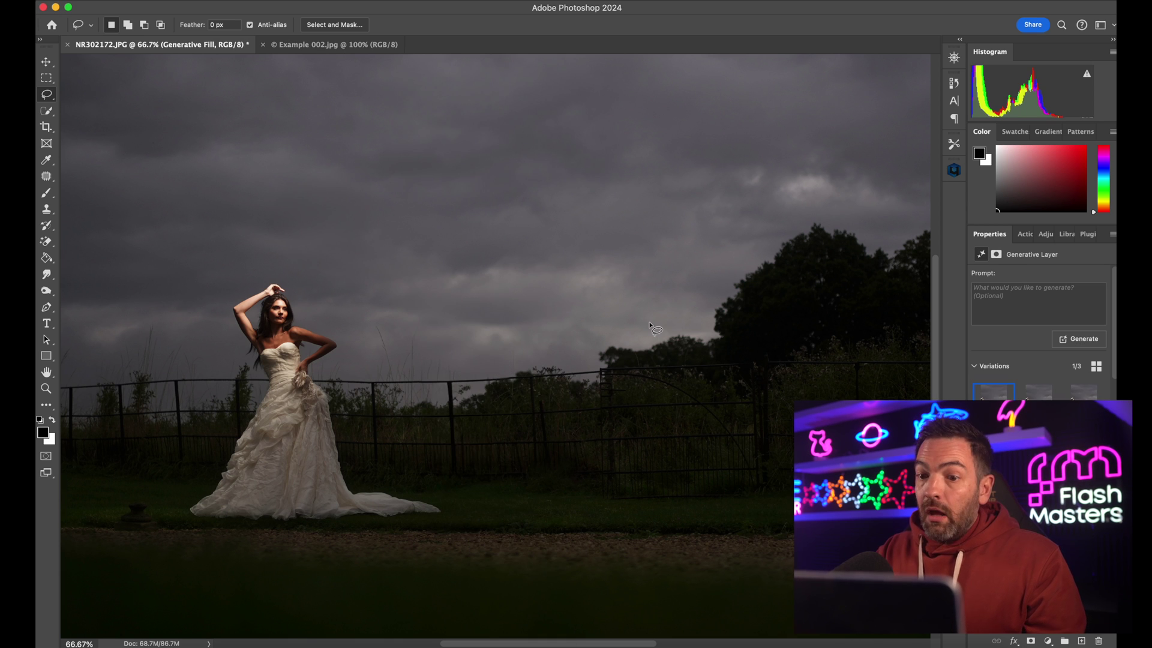
Step: Inspect the generated sky and fence beside the bride in NR302172.JPG at several magnifications
key(super+equal)
key(super+equal)
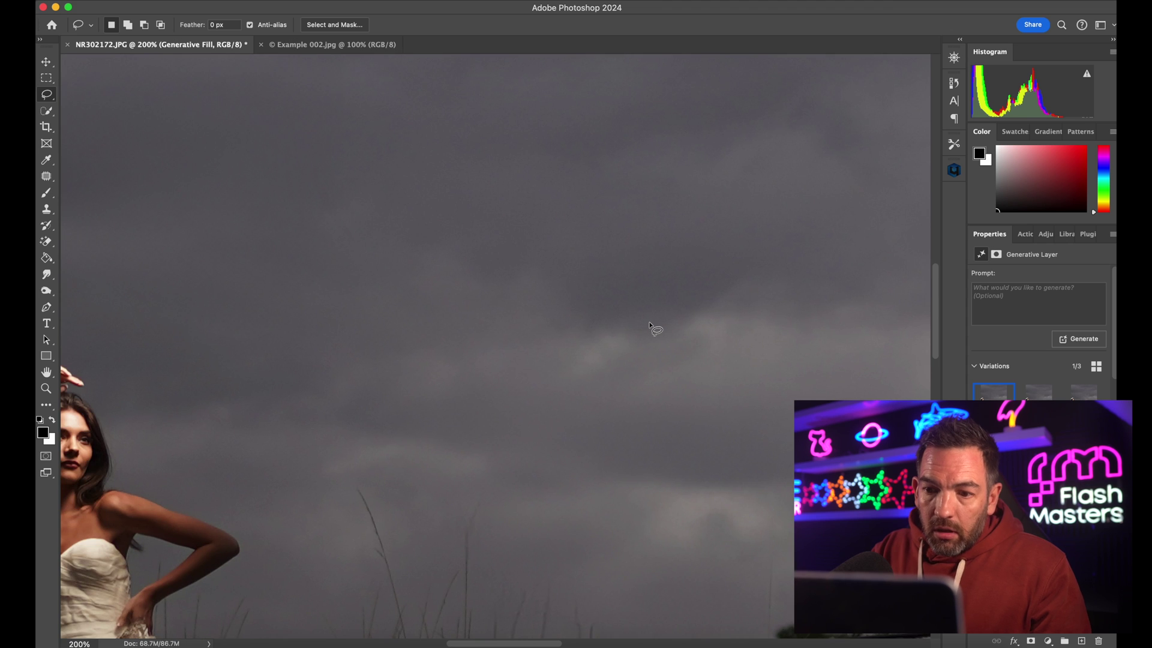
key(super+0)
key(super+equal)
key(super+equal)
scroll(656, 330, left, 5)
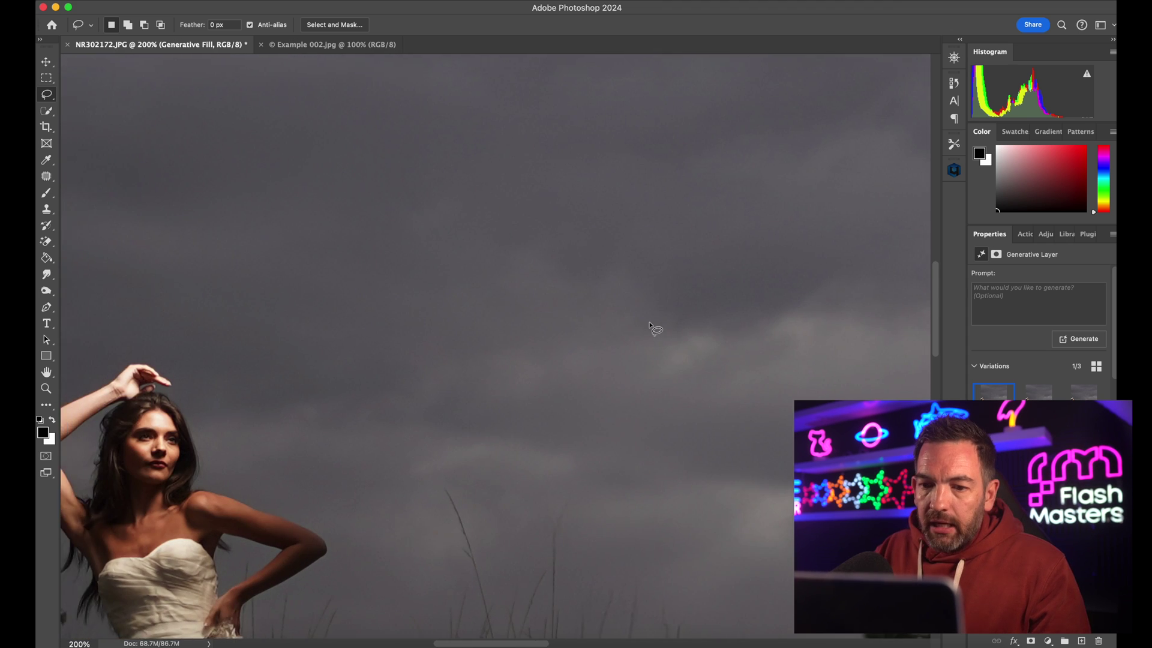
key(super+0)
key(super+equal)
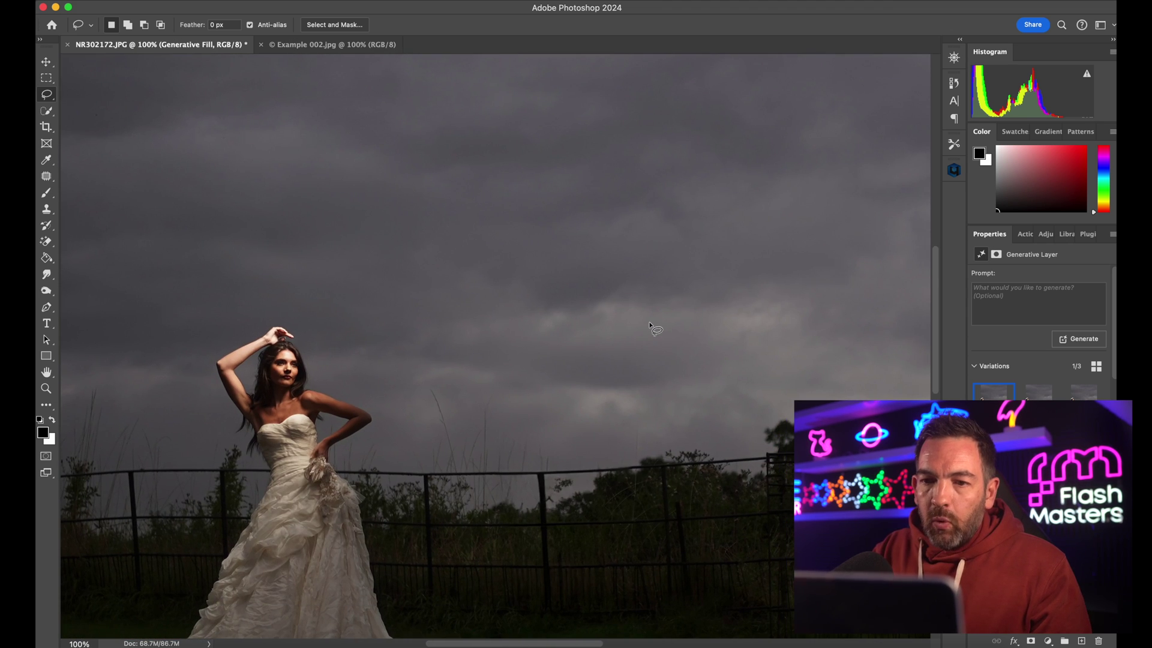
Step: Compare the filled NR302172.JPG with Example 002.jpg at the same 100% magnification
click(352, 44)
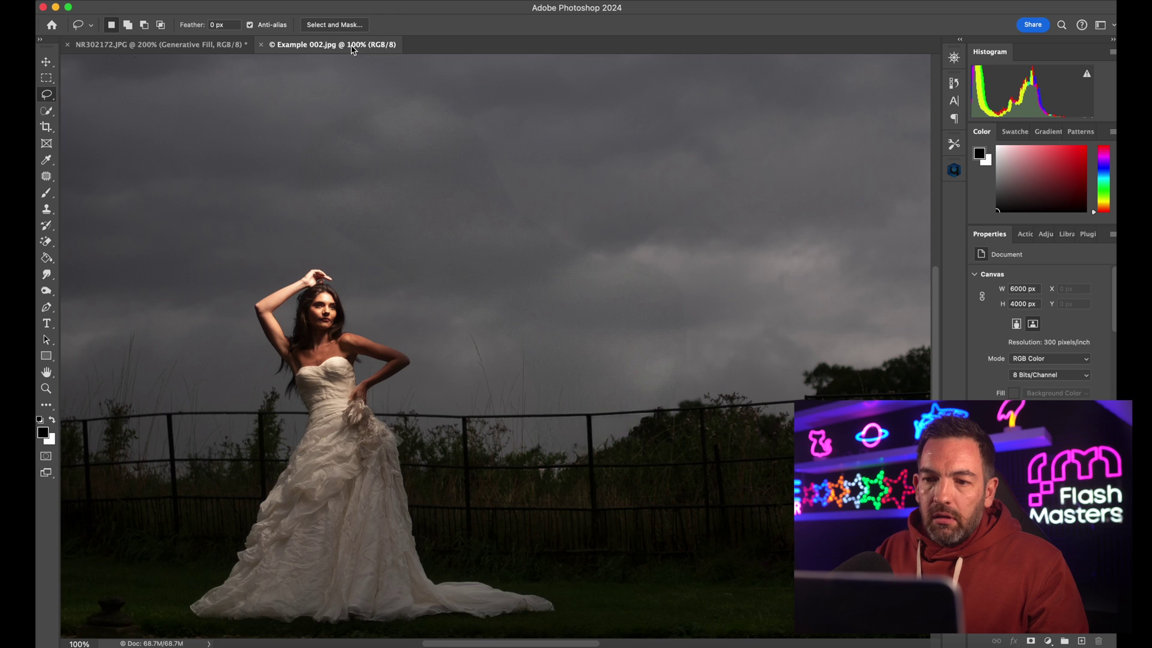
click(202, 46)
key(super+minus)
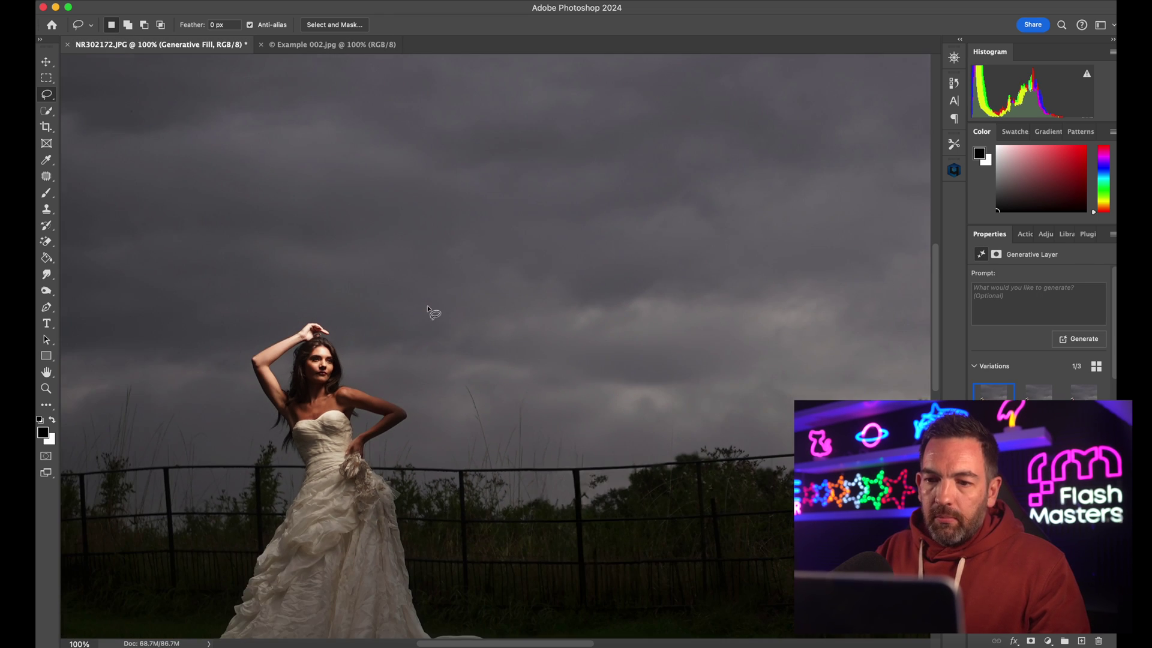
click(305, 47)
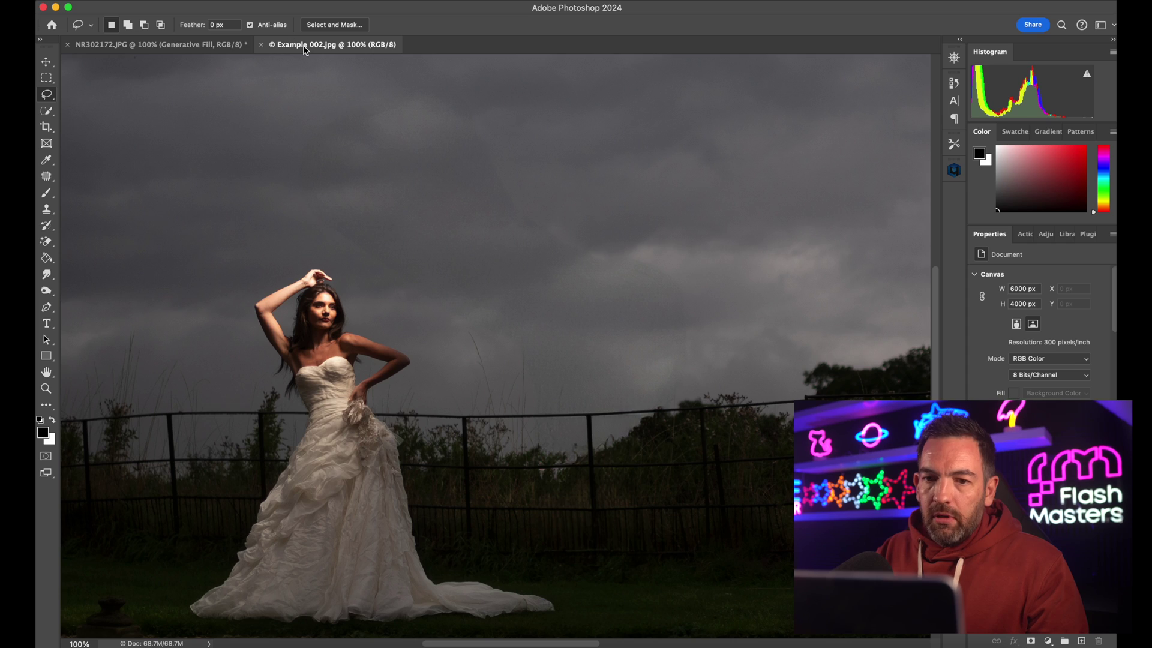
click(198, 47)
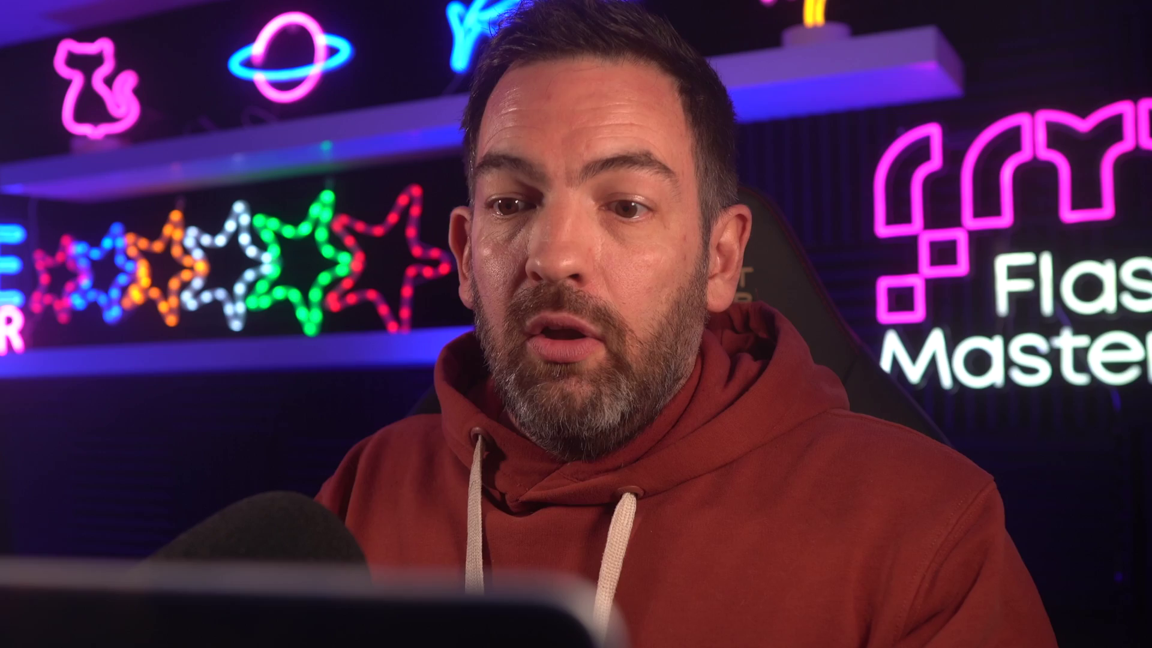